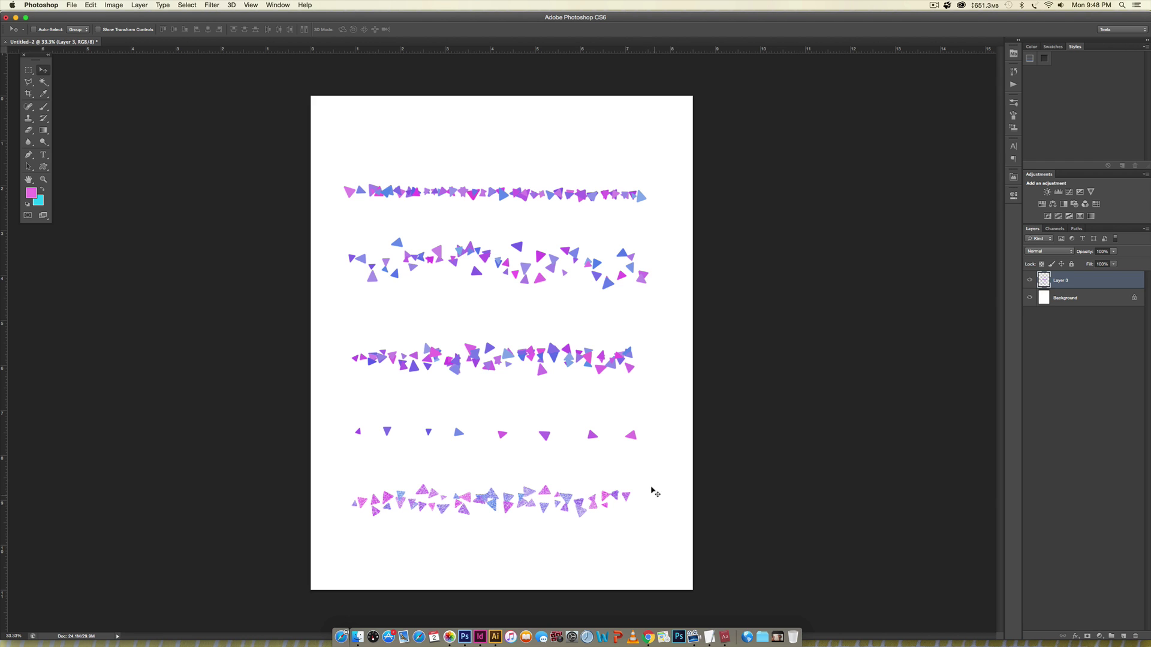
Create a new 500 × 500 pixel document at 72 pixels per inch.
click(71, 5)
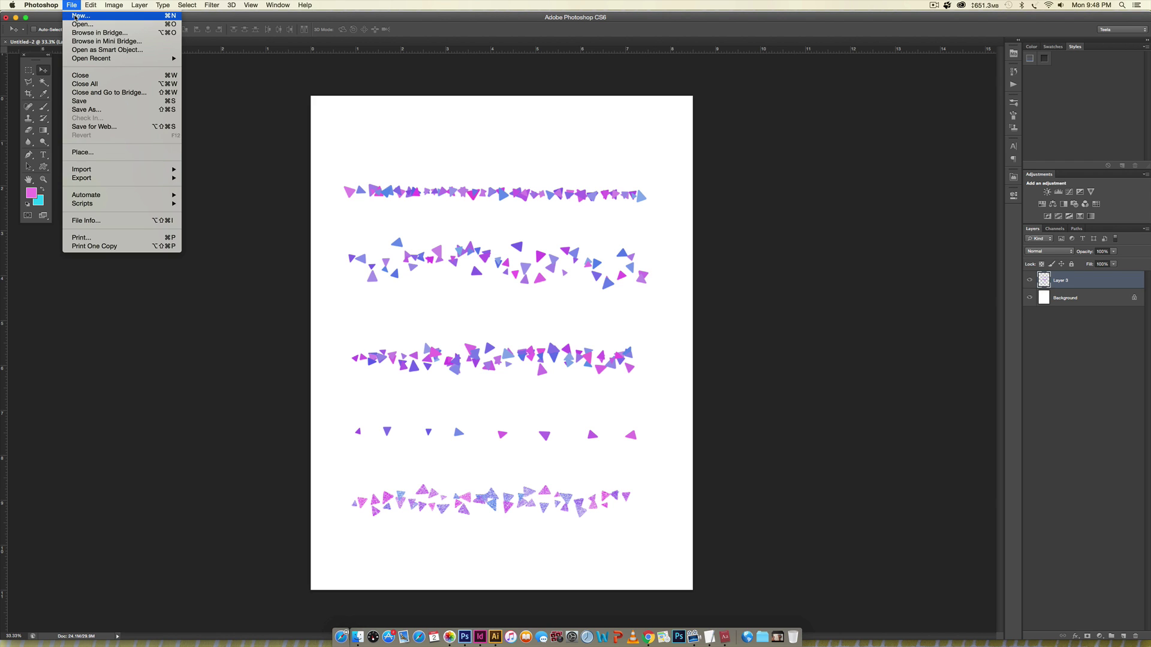
click(81, 16)
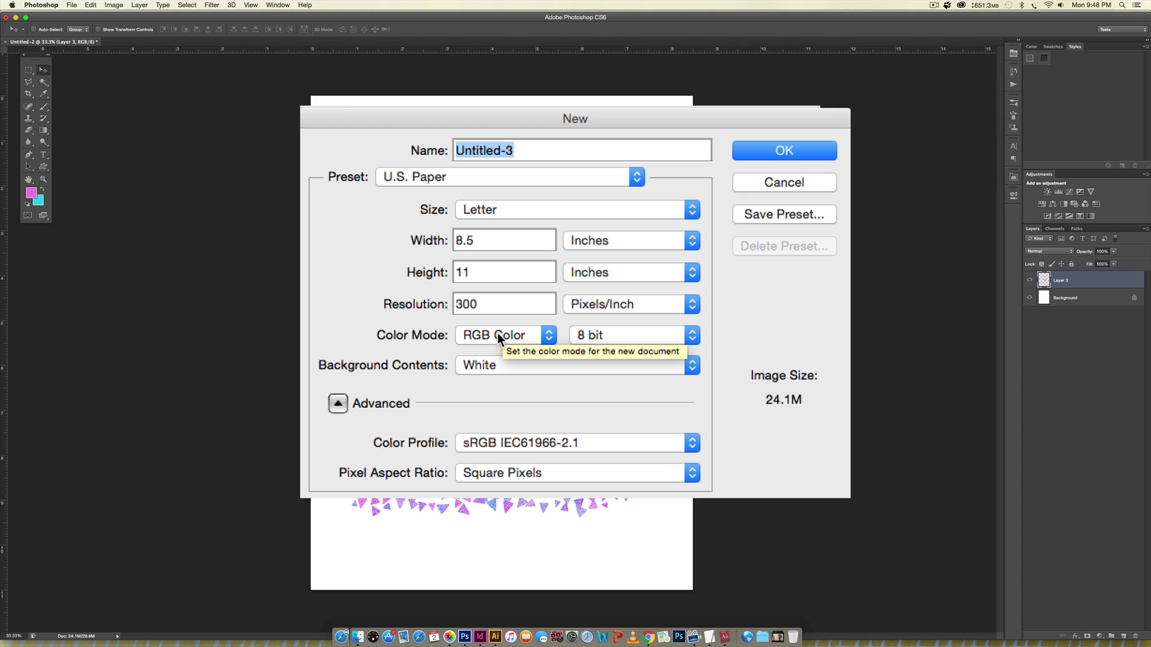
double_click(496, 305)
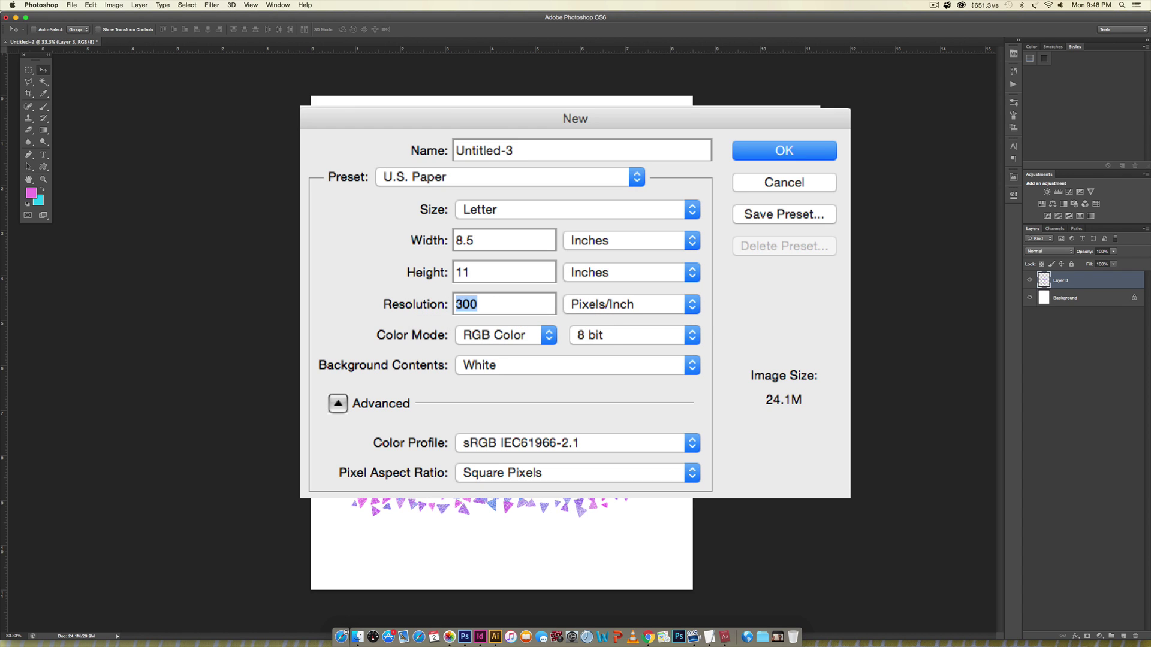
text(72)
click(596, 241)
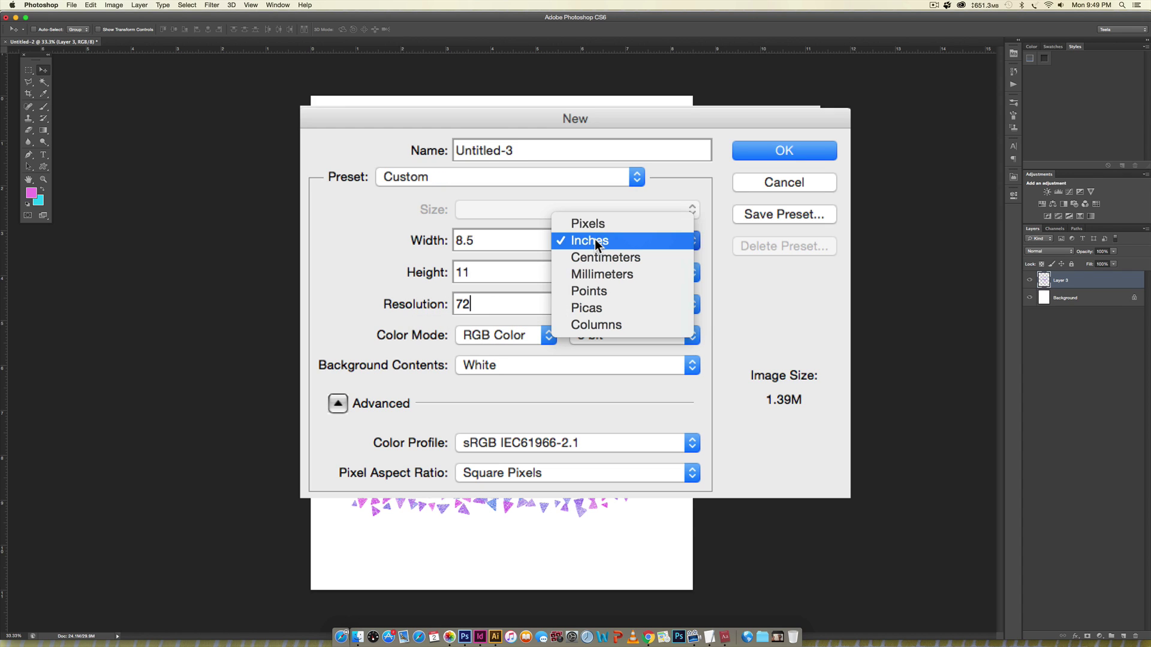
click(597, 225)
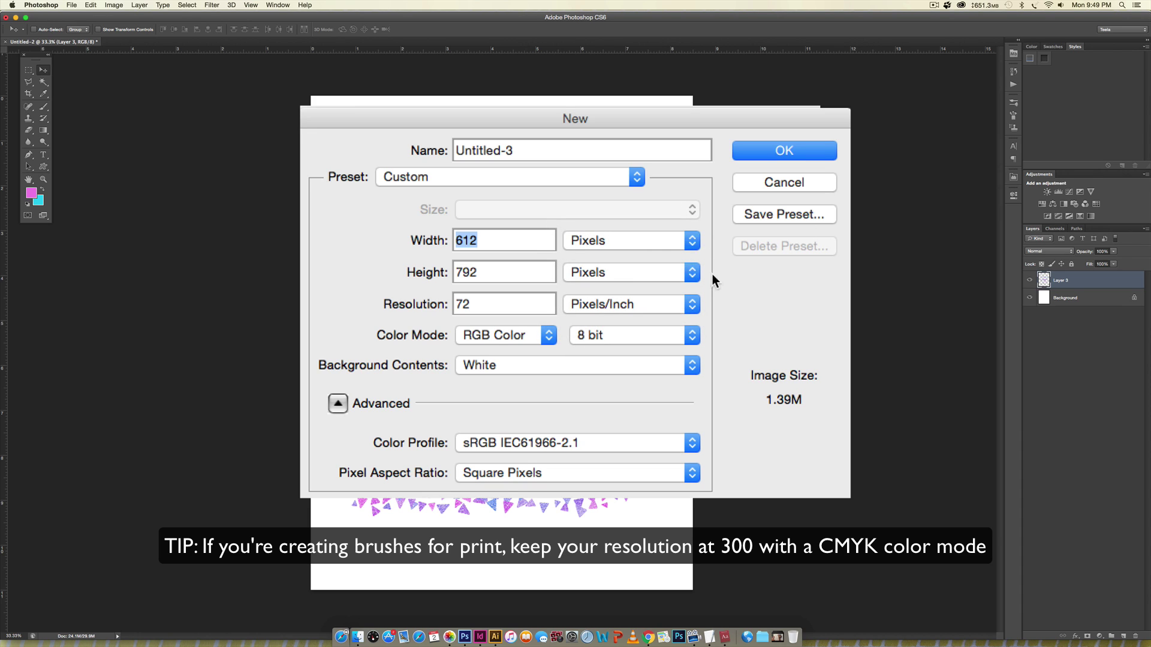
text(500)
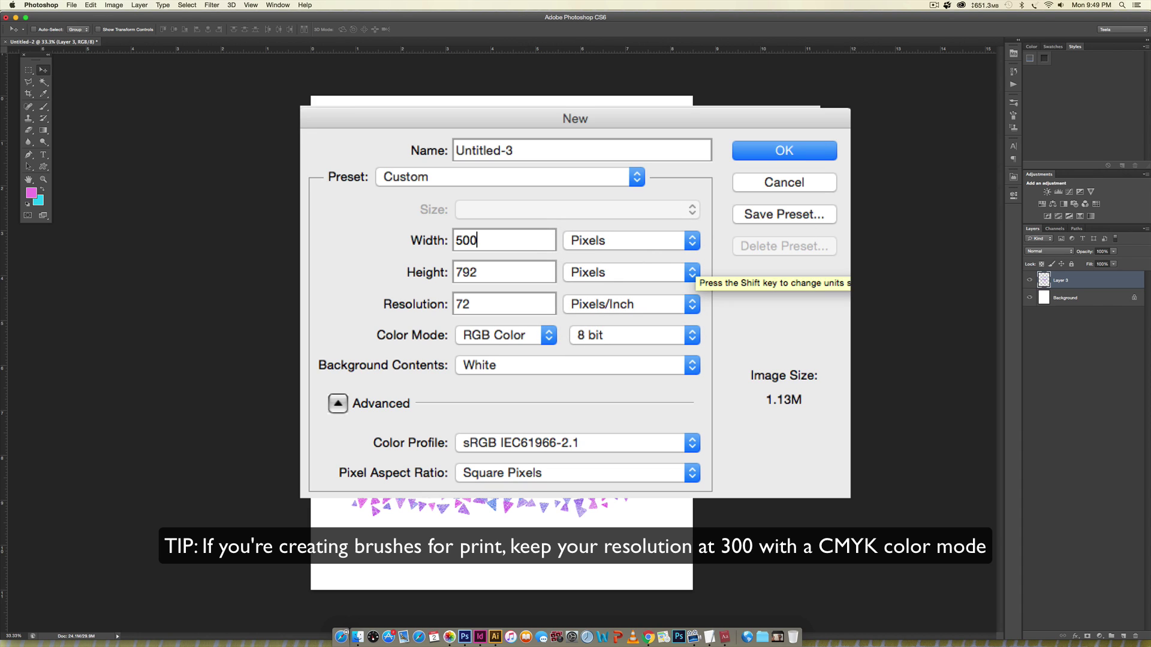
key(Tab)
text(500)
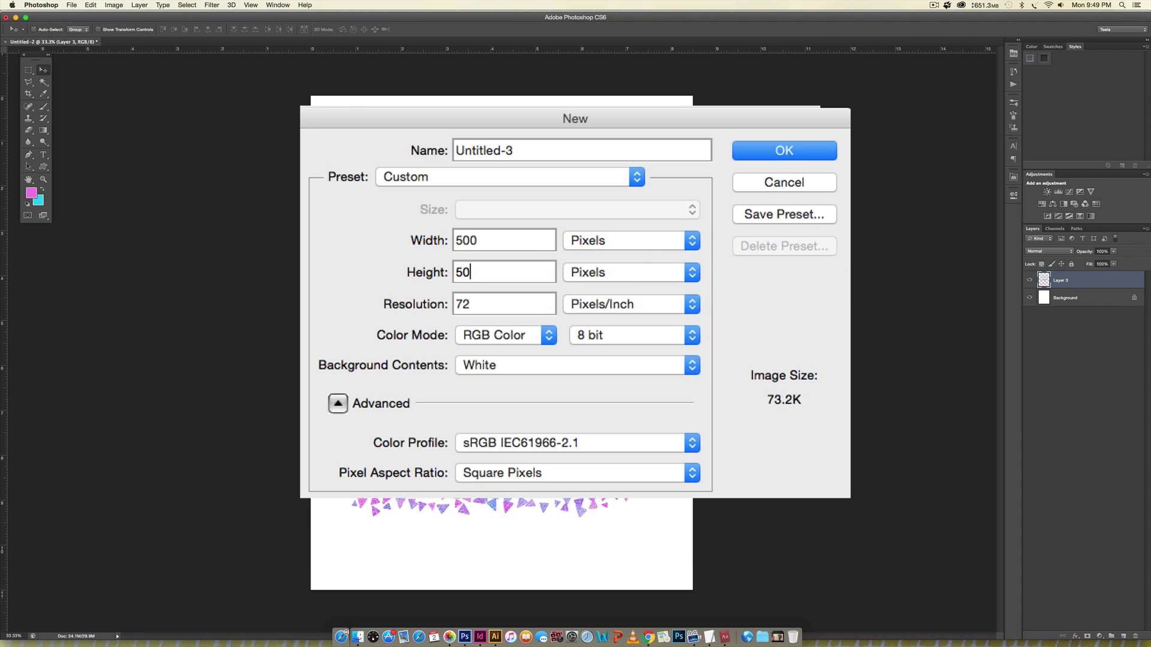
click(799, 151)
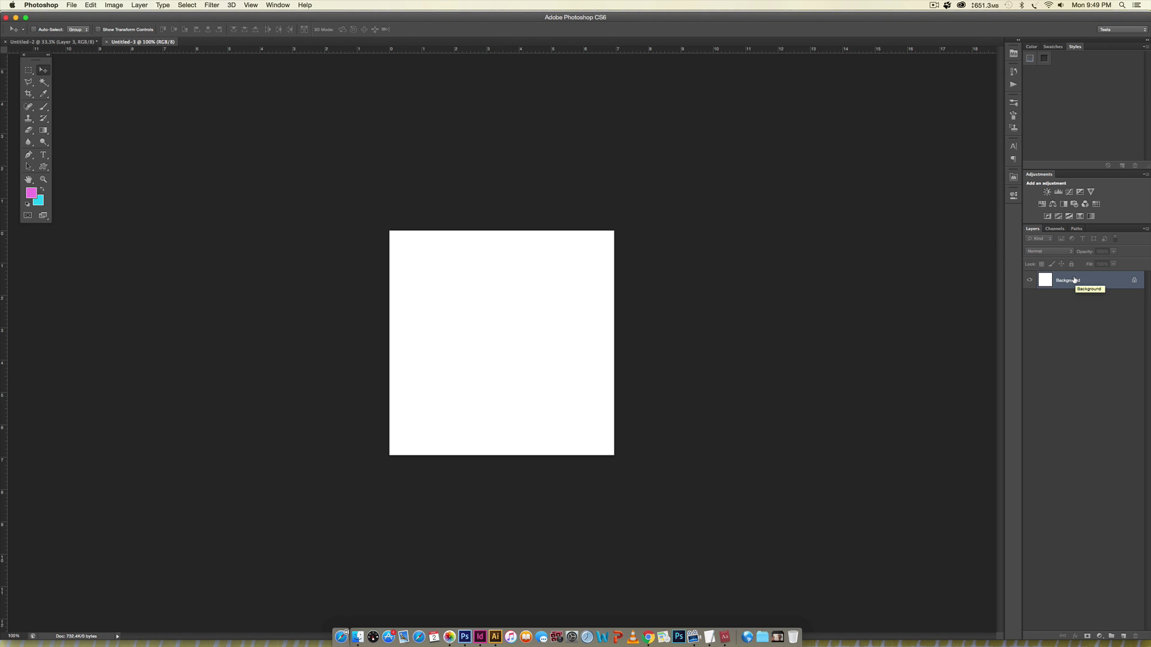
Add an empty Layer 1, delete the white Background, and reset colours to black and white.
click(1123, 637)
drag(1104, 303, 1135, 636)
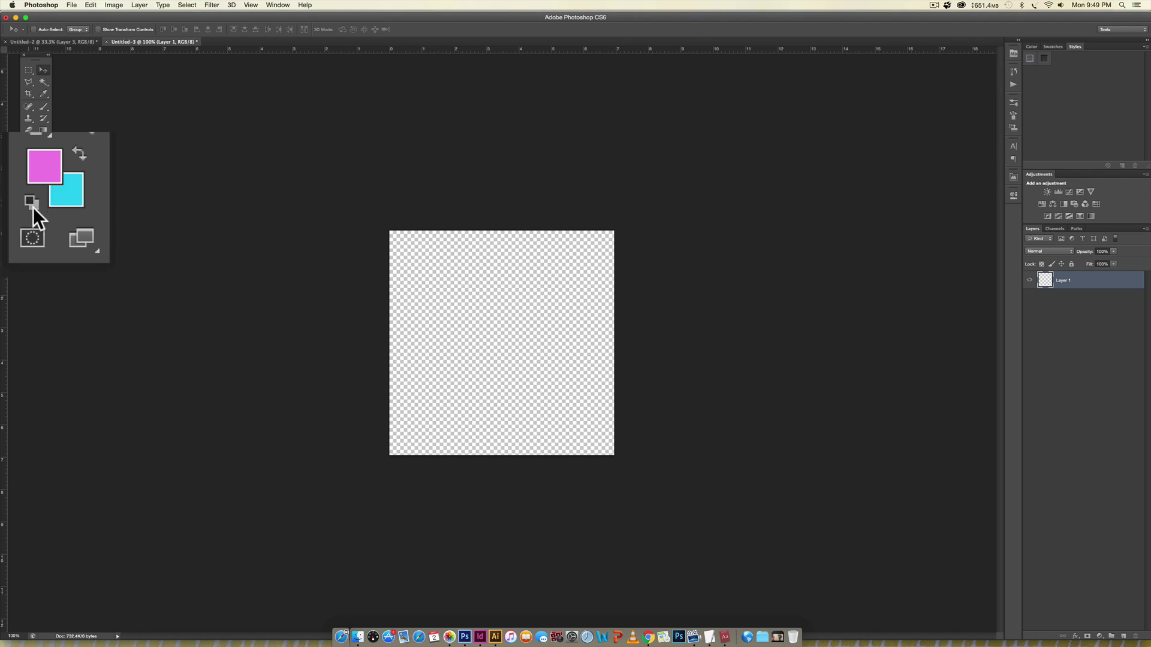
click(27, 205)
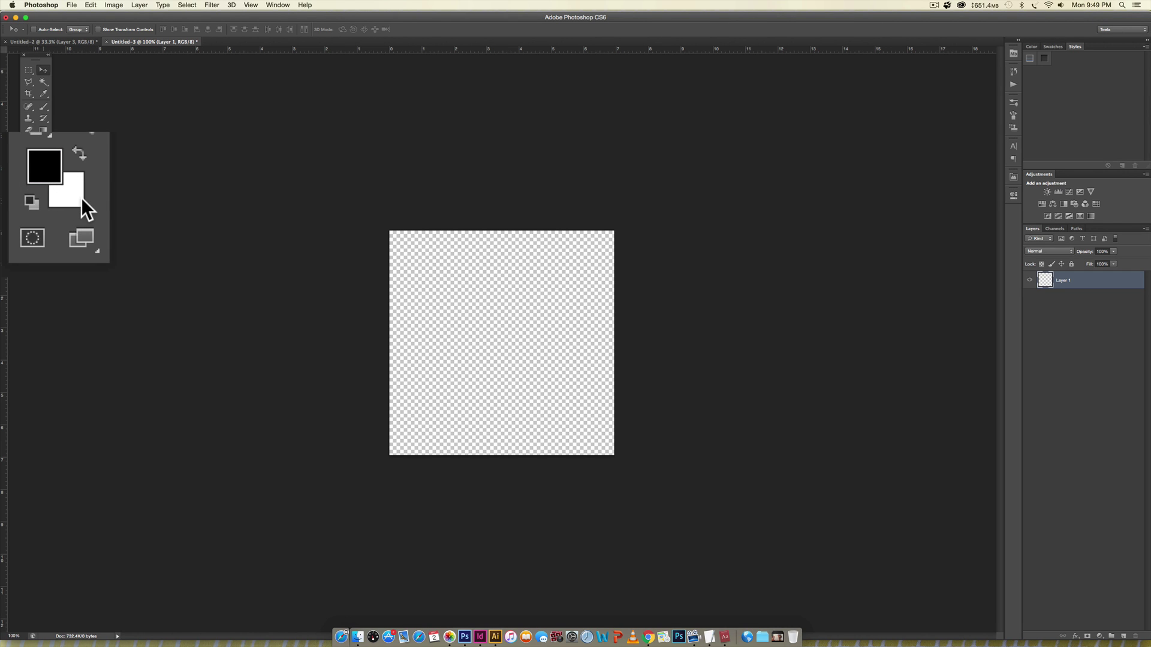
click(81, 157)
click(80, 157)
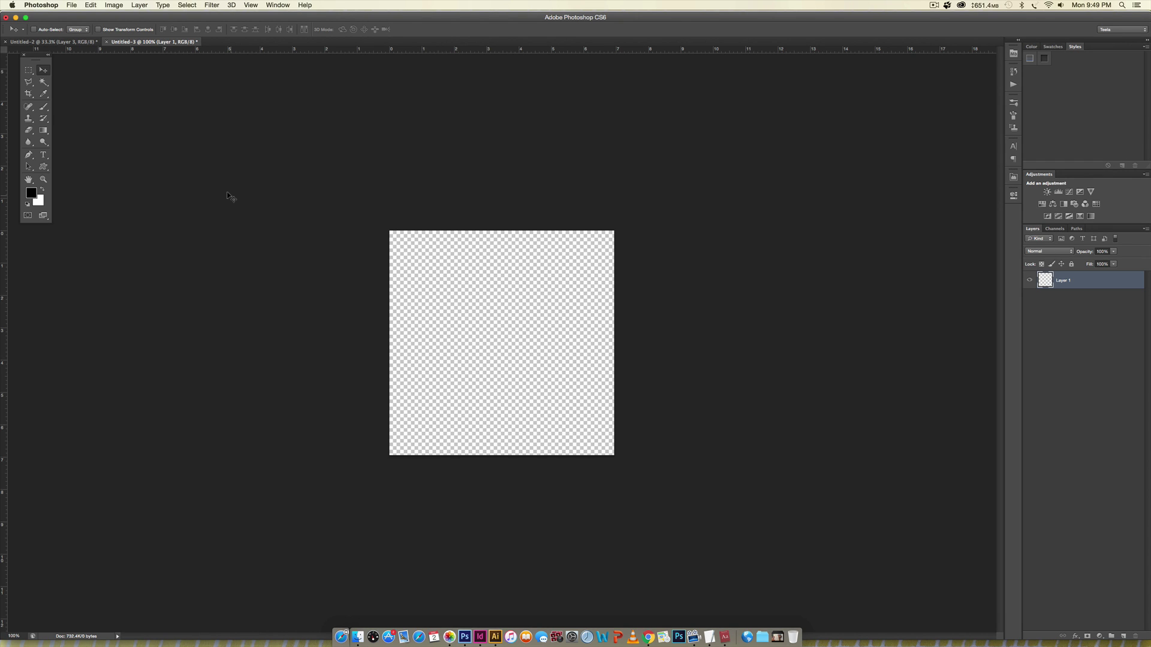
Select a hard round brush and size it to 90 px.
key(b)
click(38, 29)
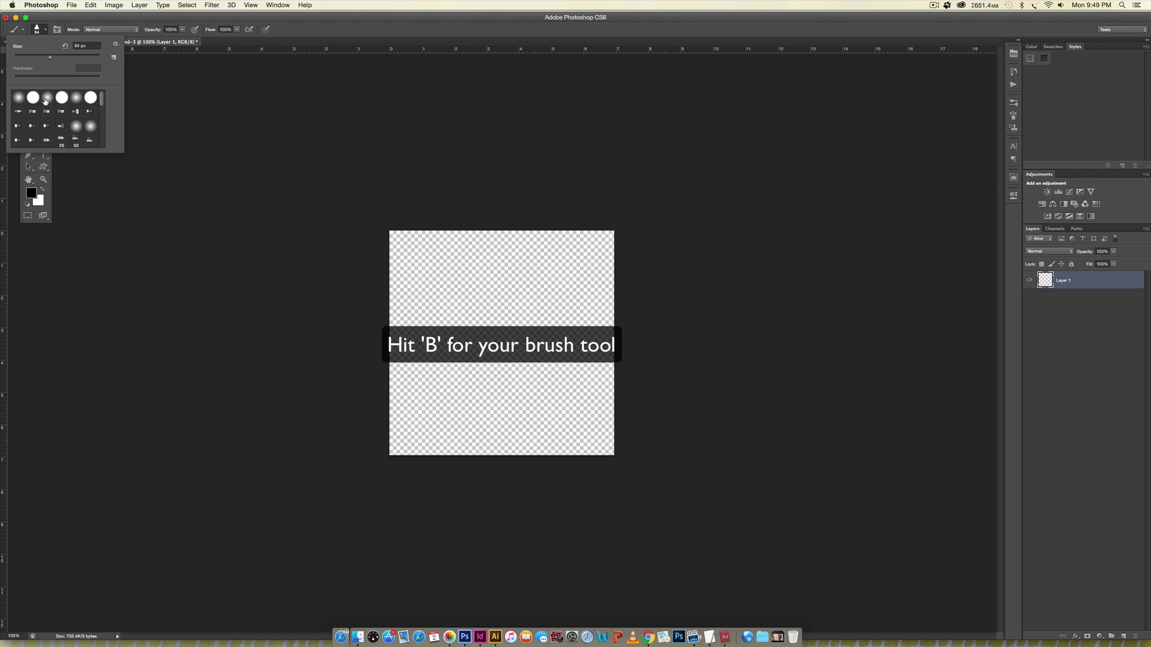
click(33, 97)
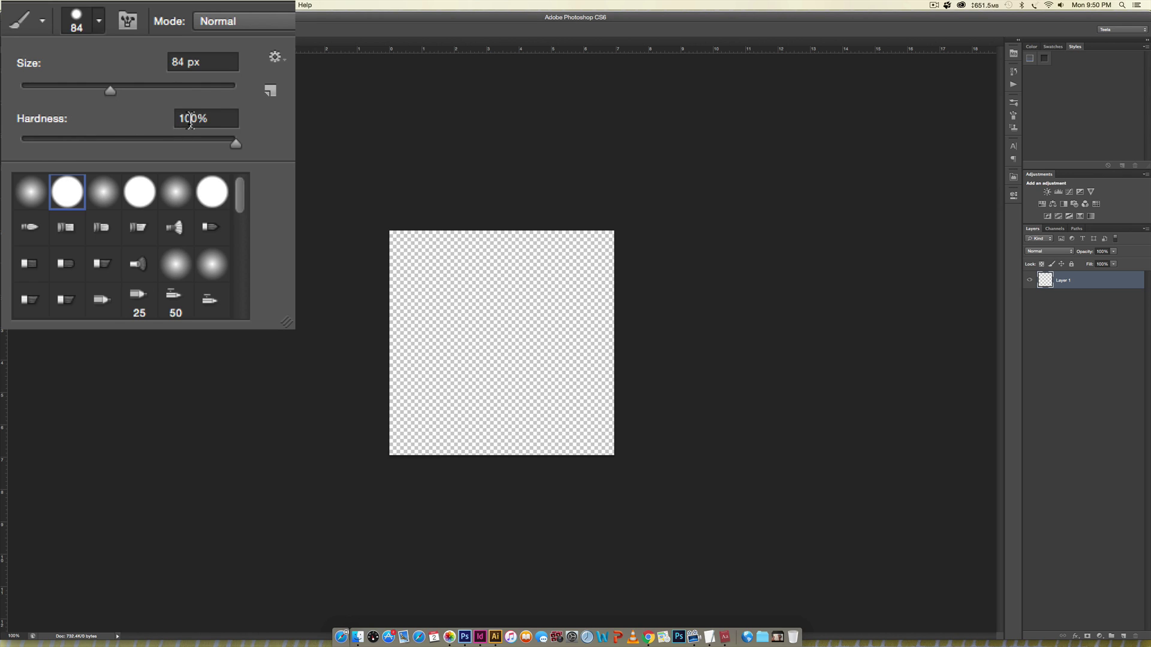
click(407, 33)
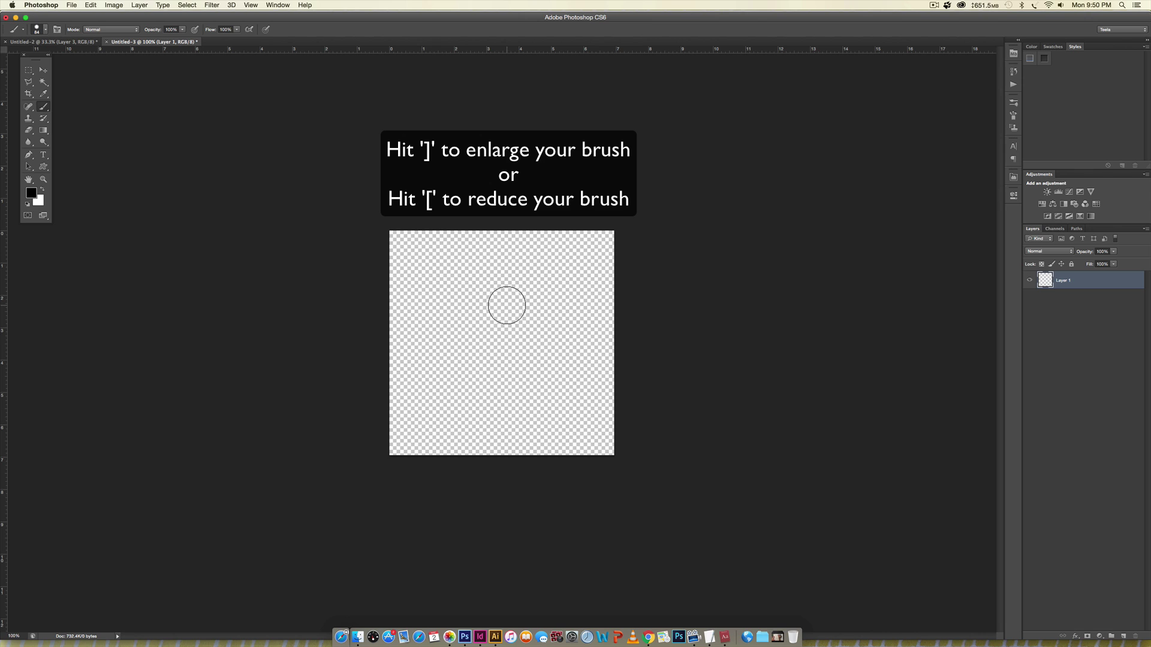
key(bracketright)
key(bracketright)
key(bracketright)
key(bracketright)
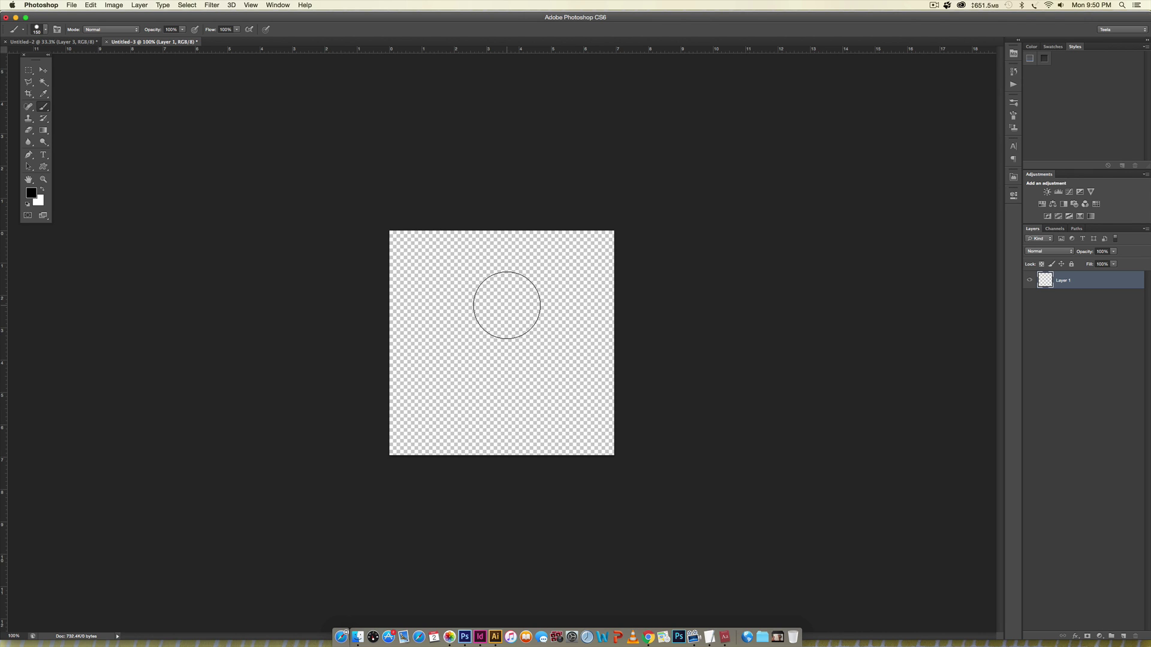
key(bracketleft)
key(bracketleft)
key(bracketleft)
Paint a solid black rounded triangle on the canvas with straight edges.
click(504, 275)
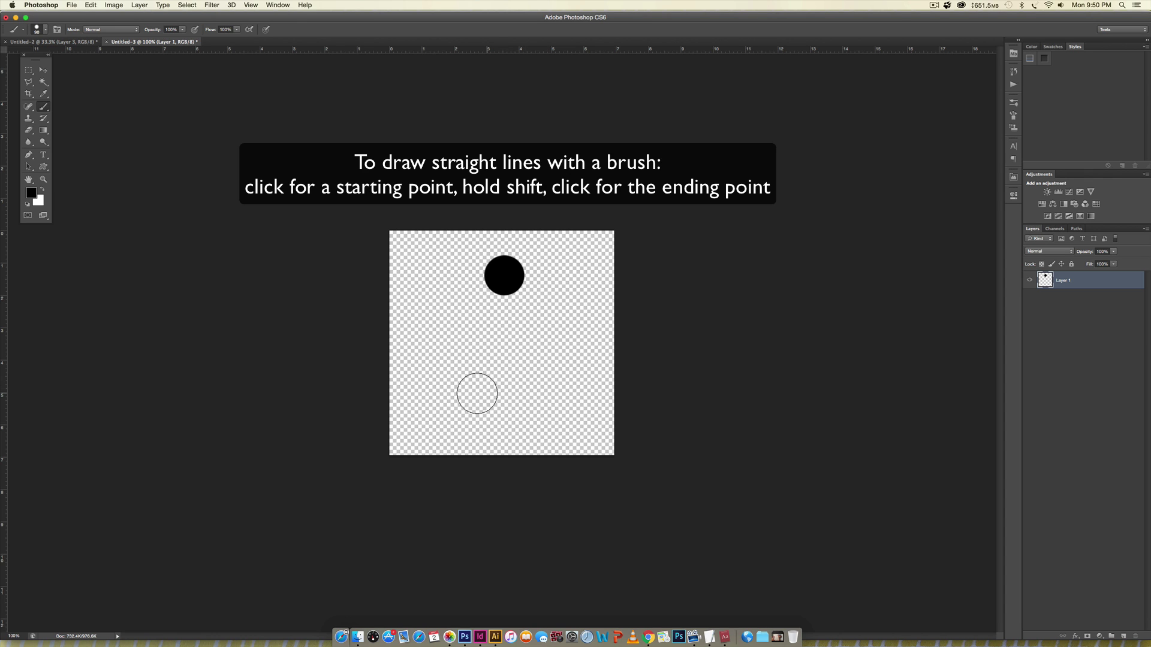
shift+click(439, 403)
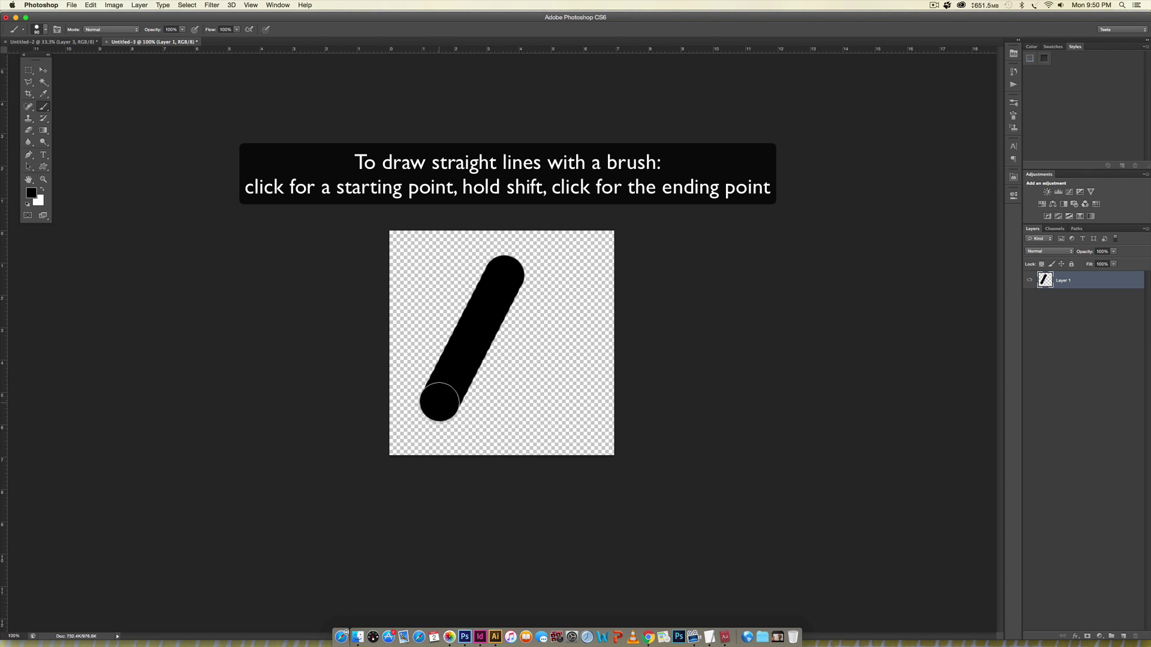
shift+click(564, 404)
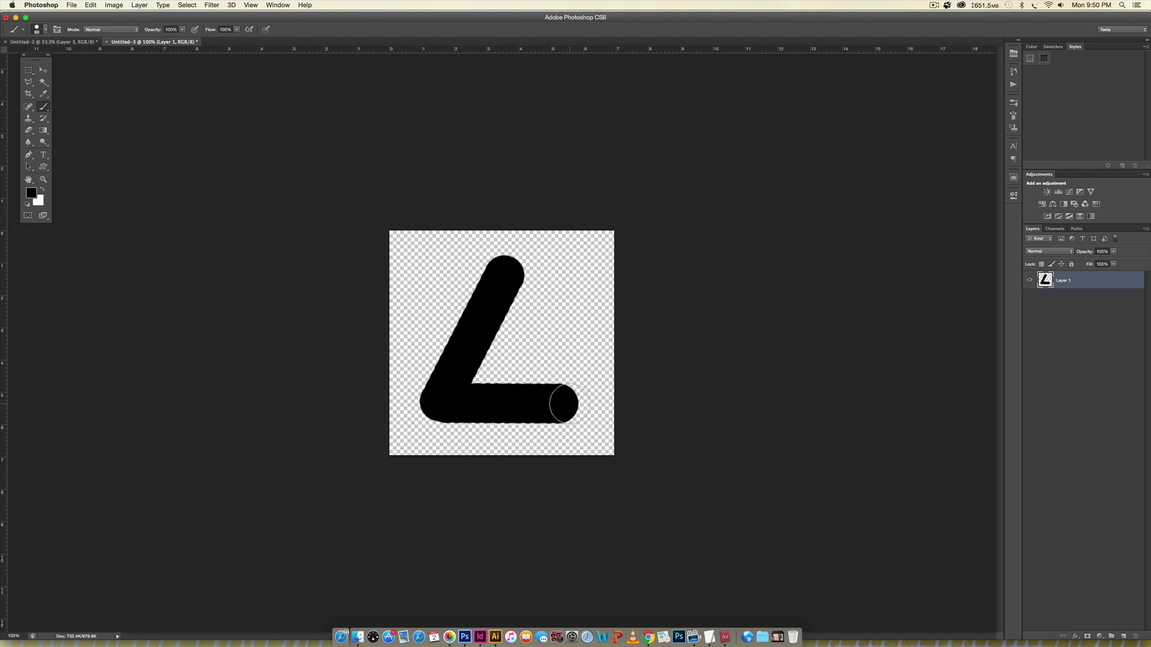
shift+click(504, 276)
mouse_move(496, 323)
mouse_down()
mouse_move(524, 370)
mouse_move(495, 347)
mouse_up()
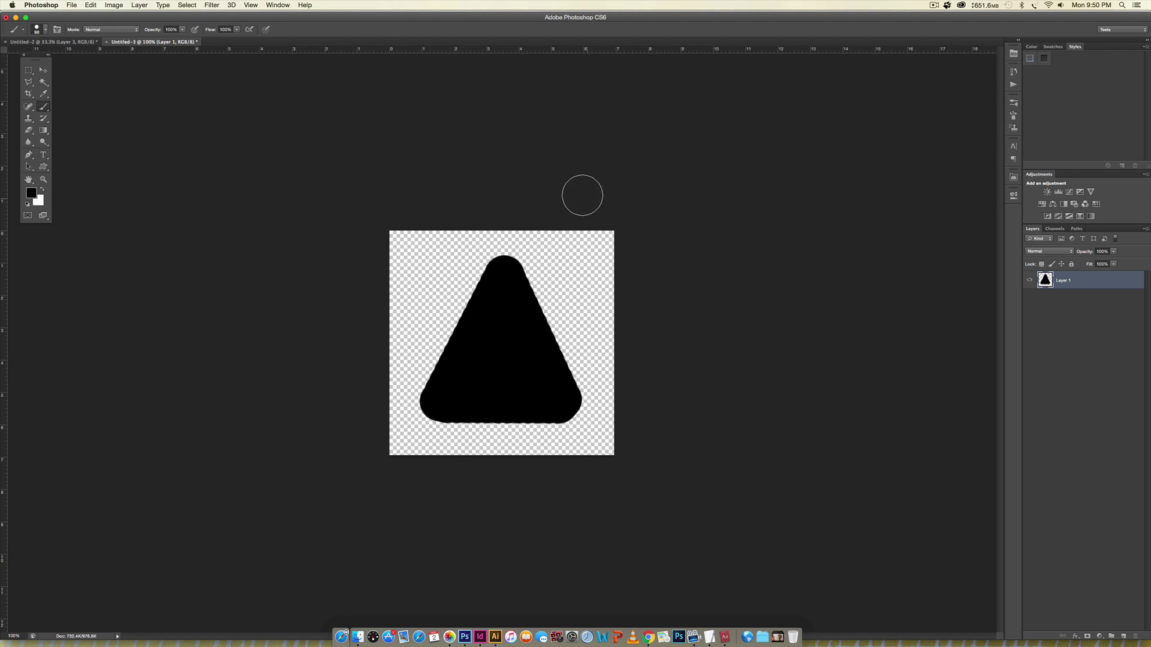
Define the painted triangle as a brush preset named 'triangle'.
click(90, 5)
click(120, 238)
text(triangle)
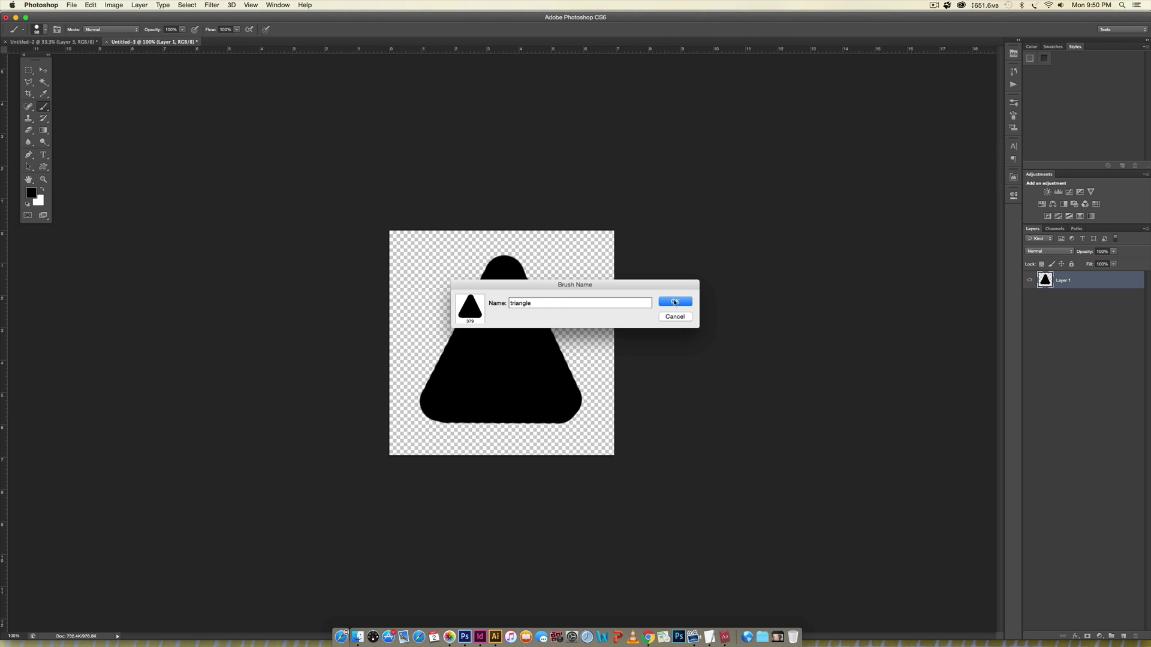
click(675, 302)
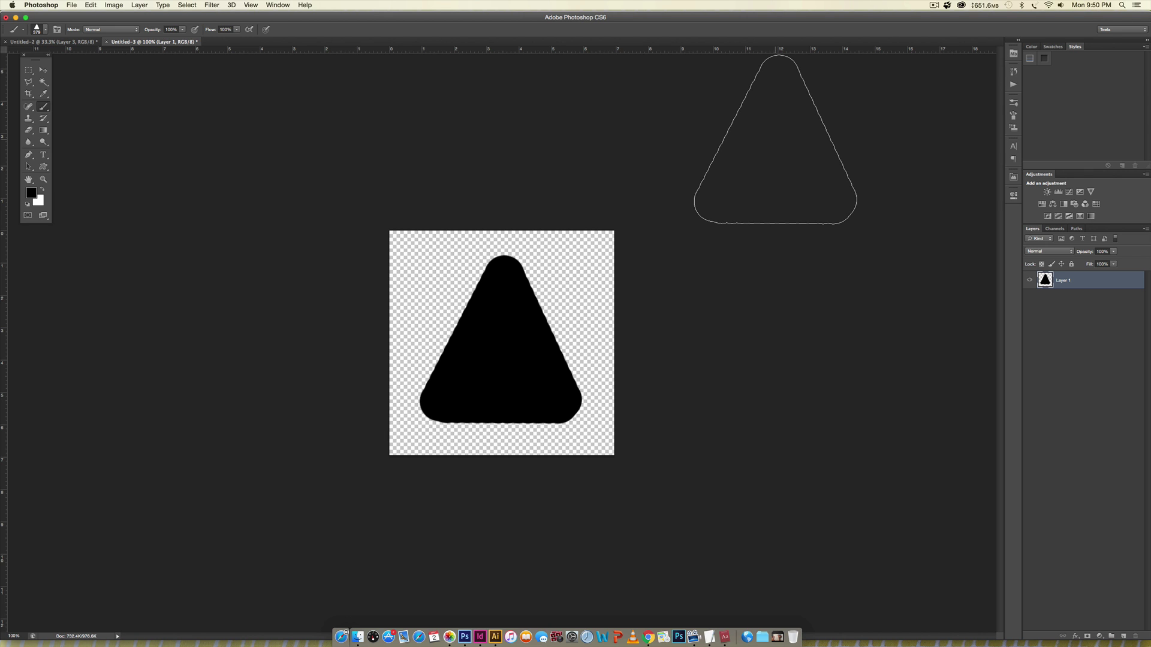
Create a white 2000 × 2000 px document and add an empty Layer 1 above Background.
click(71, 5)
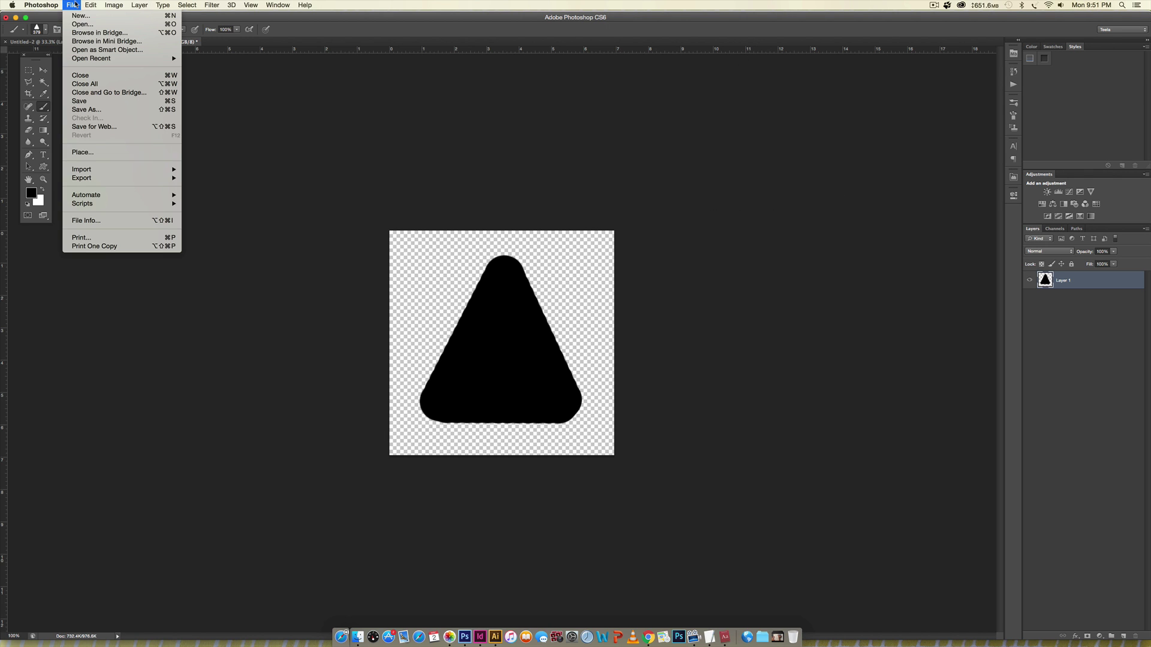
click(75, 15)
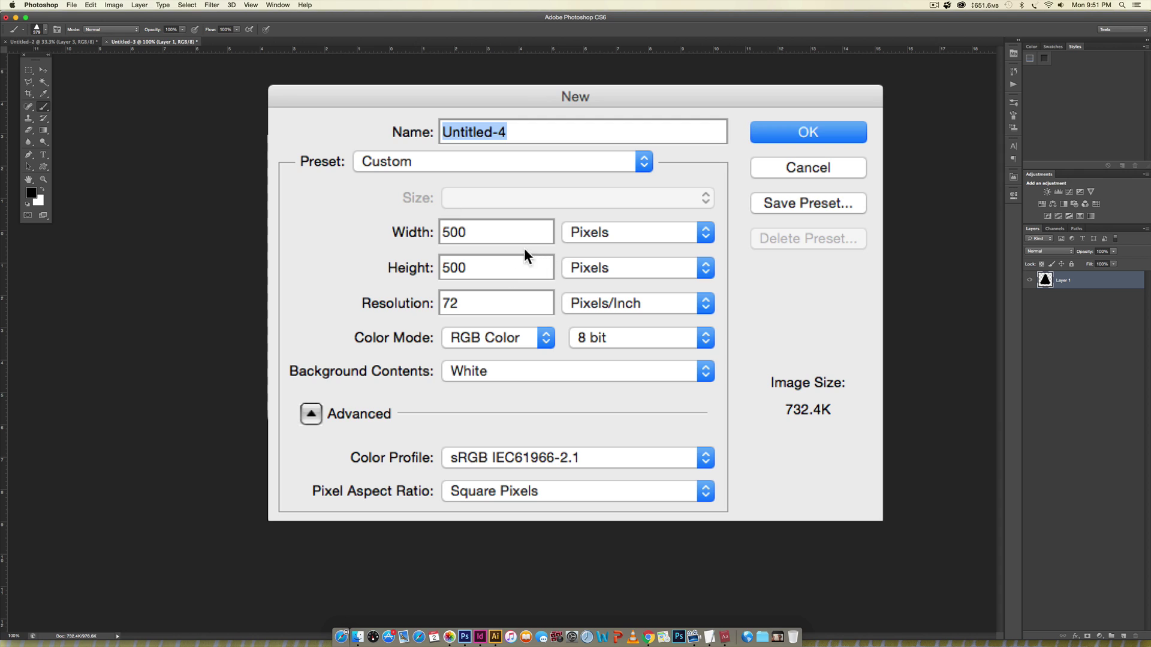
key(Tab)
text(100)
double_click(478, 267)
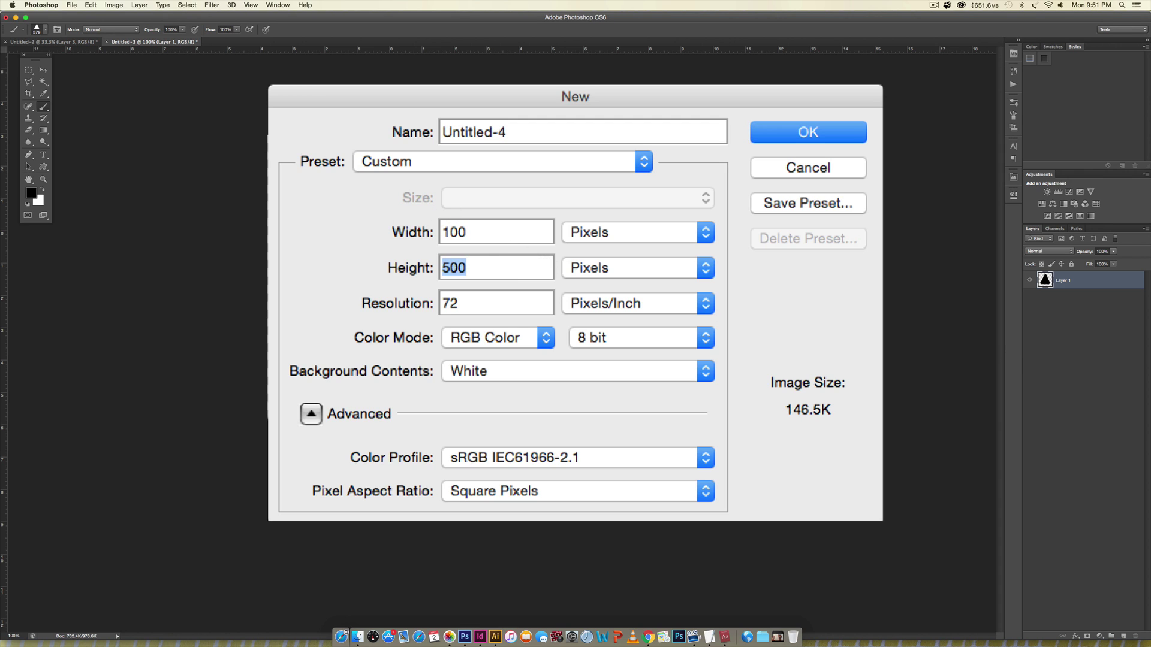
text(100)
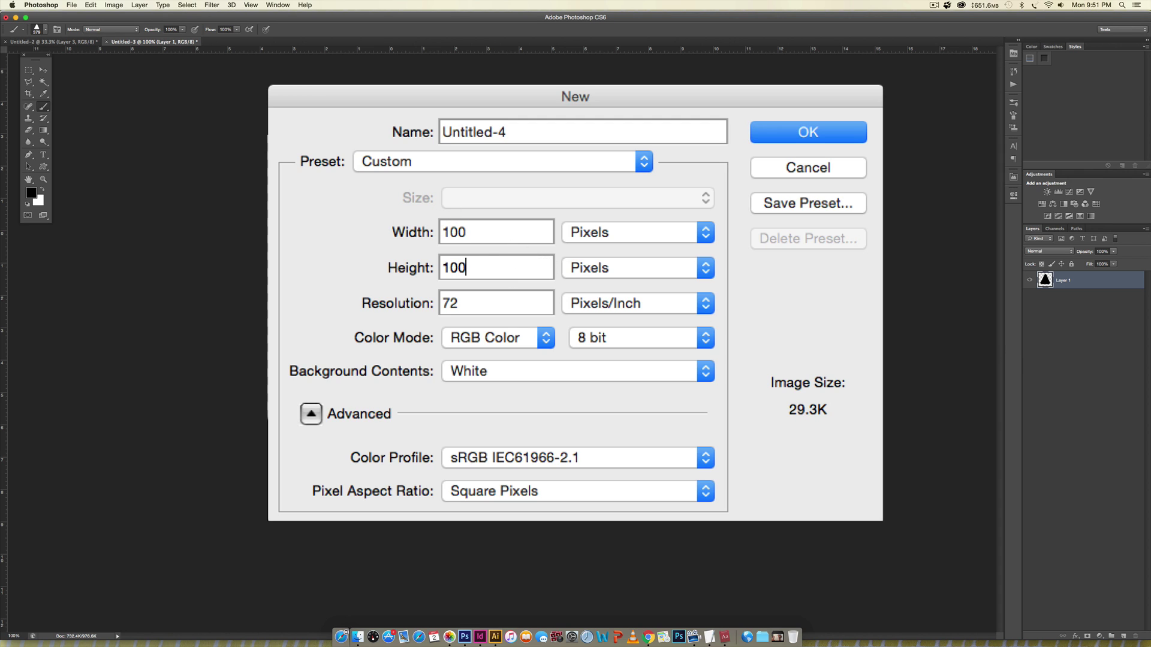
double_click(483, 225)
text(2000)
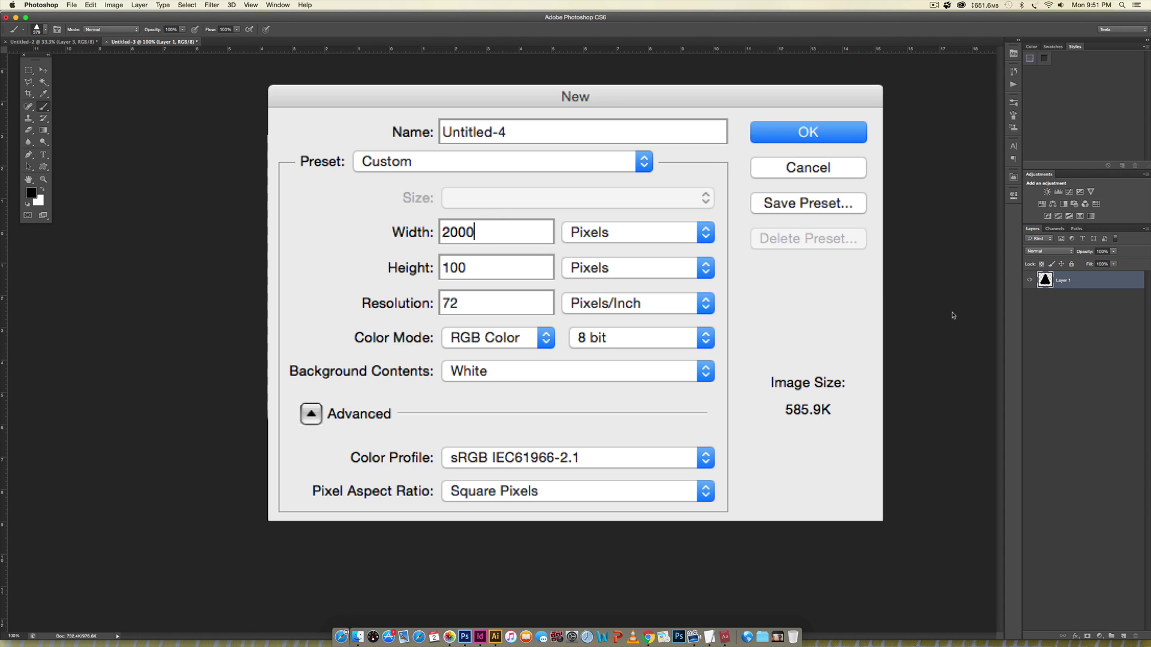
key(Tab)
text(2000)
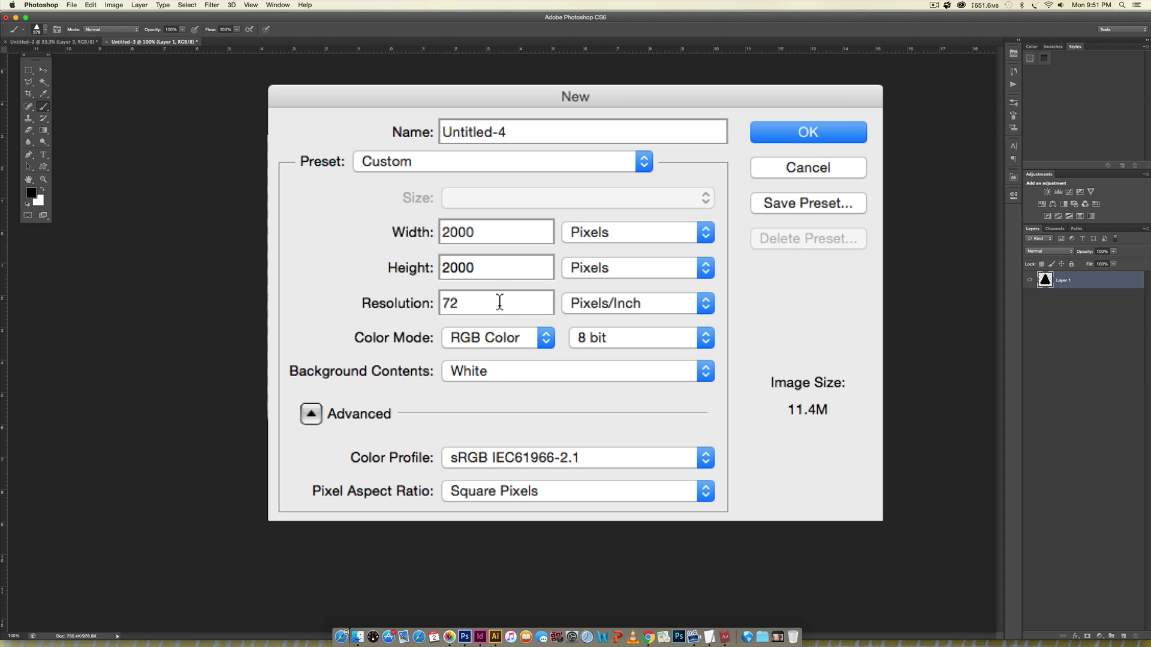
click(815, 138)
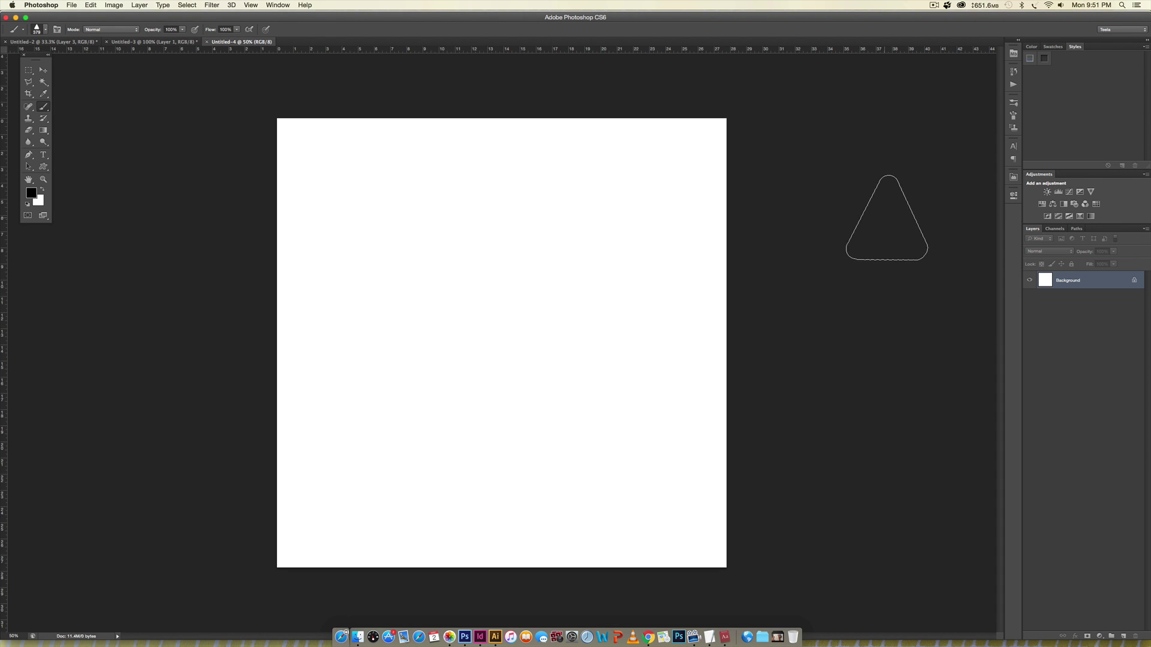
click(1123, 637)
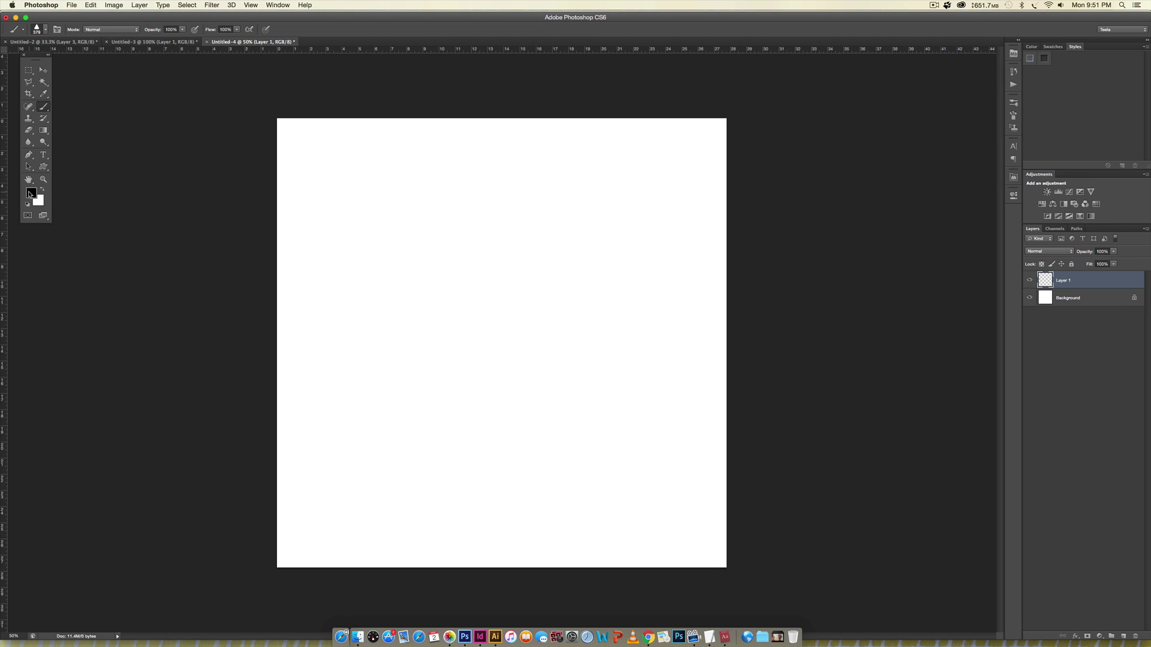
Set the foreground colour to light pink e879df.
click(31, 193)
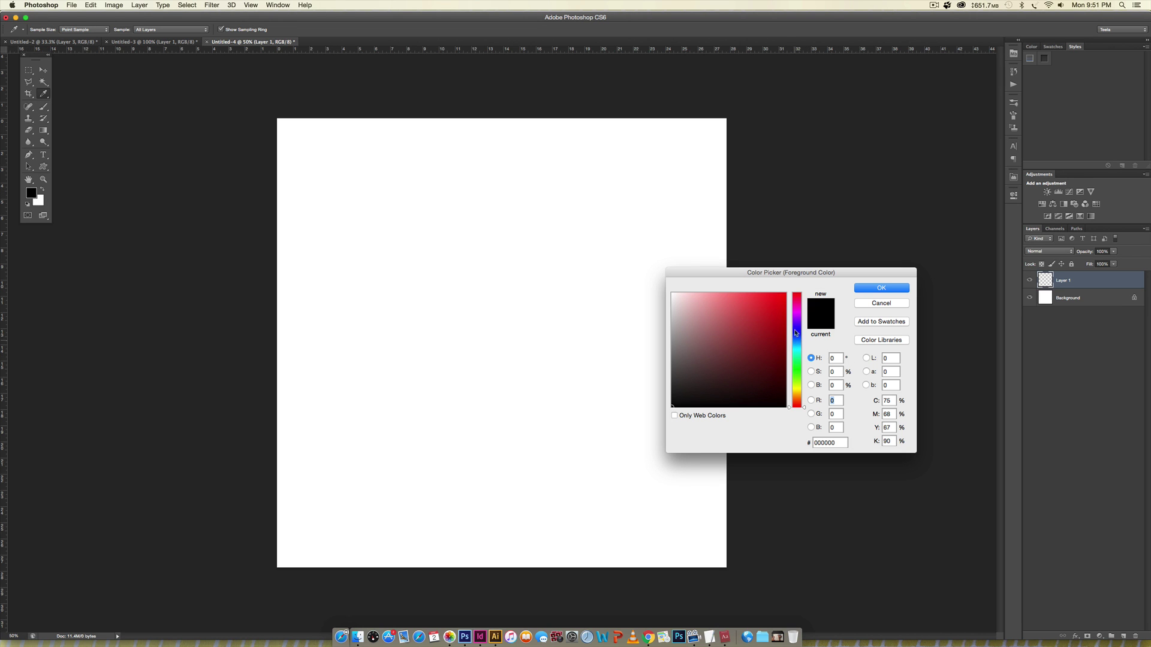
click(796, 310)
click(726, 302)
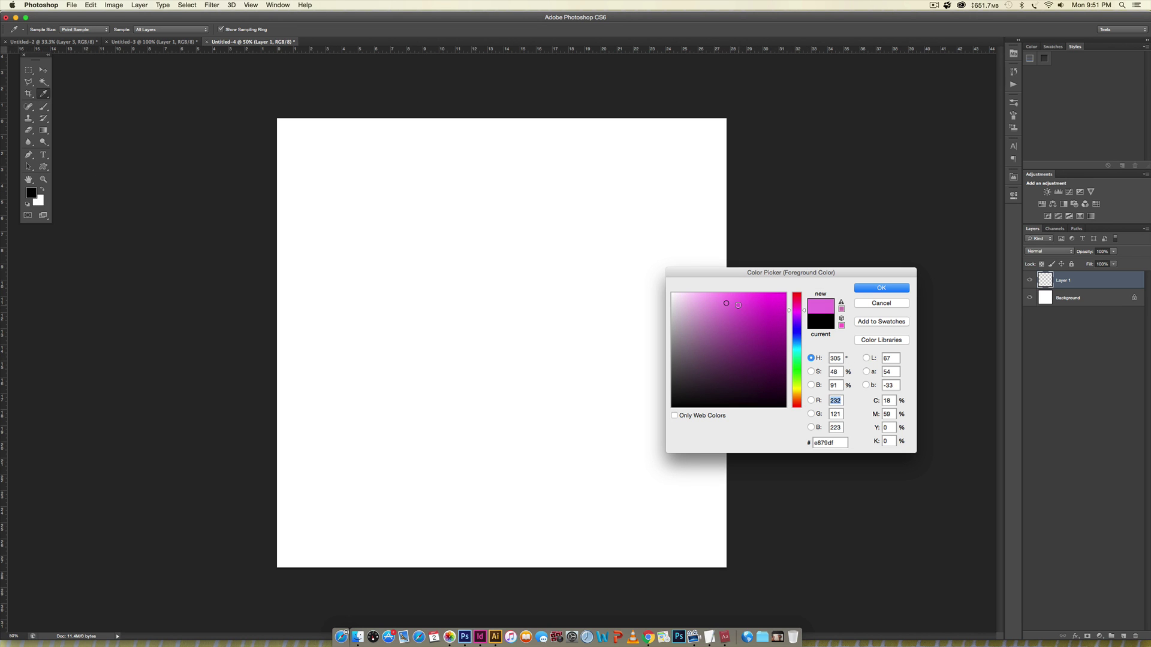
key(Return)
key(b)
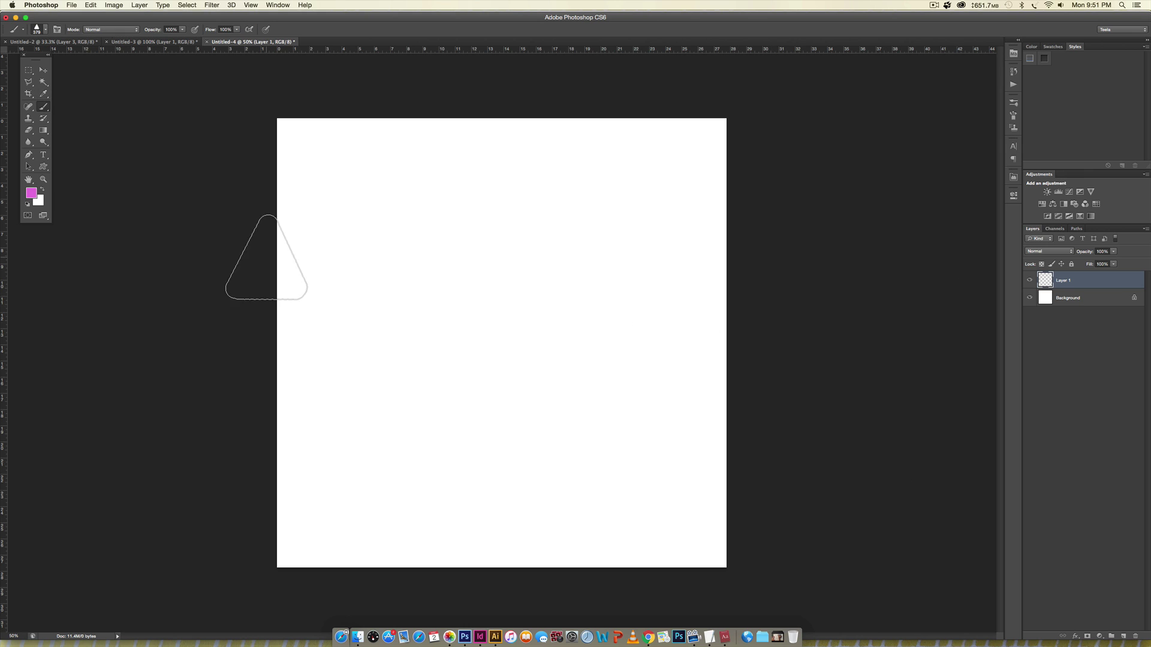
Pick a light cyan (5cc4de) shade for the background colour.
click(40, 202)
click(796, 347)
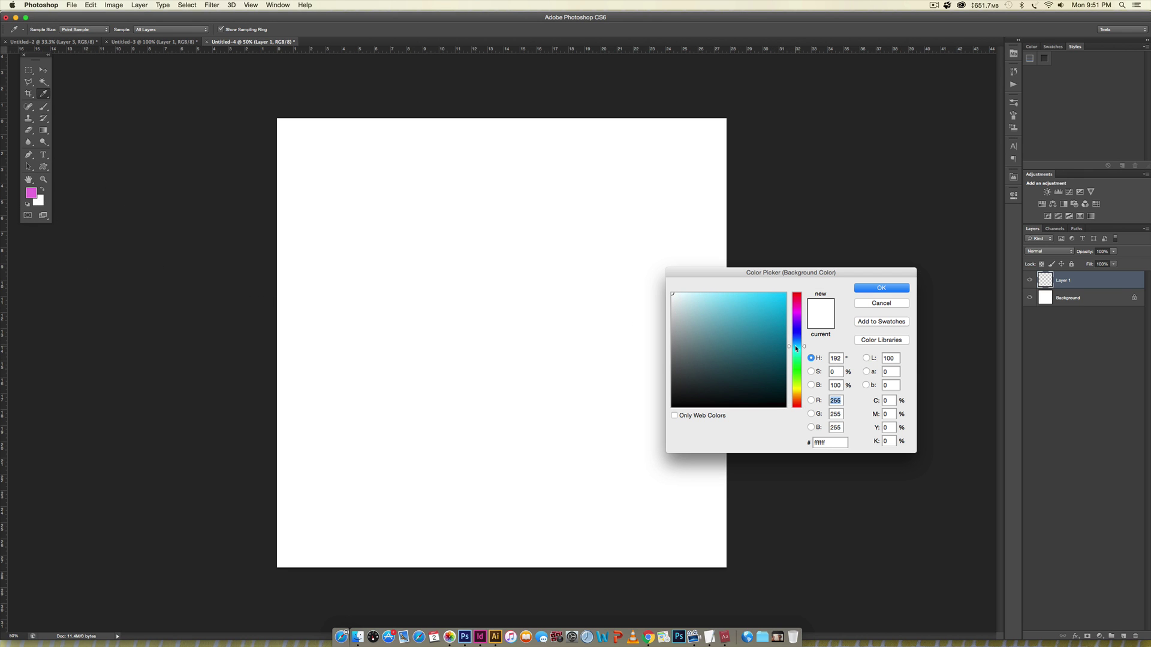
click(738, 308)
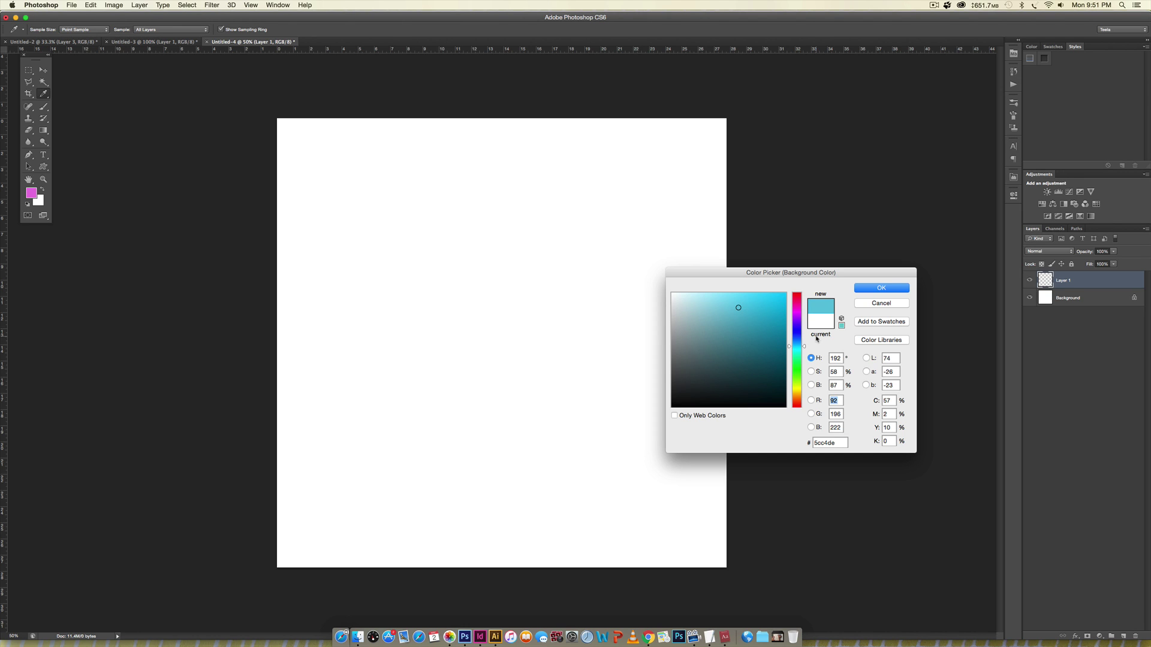
Accept the cyan background, show Brush Tip Shape settings, and undo a test stroke.
click(881, 288)
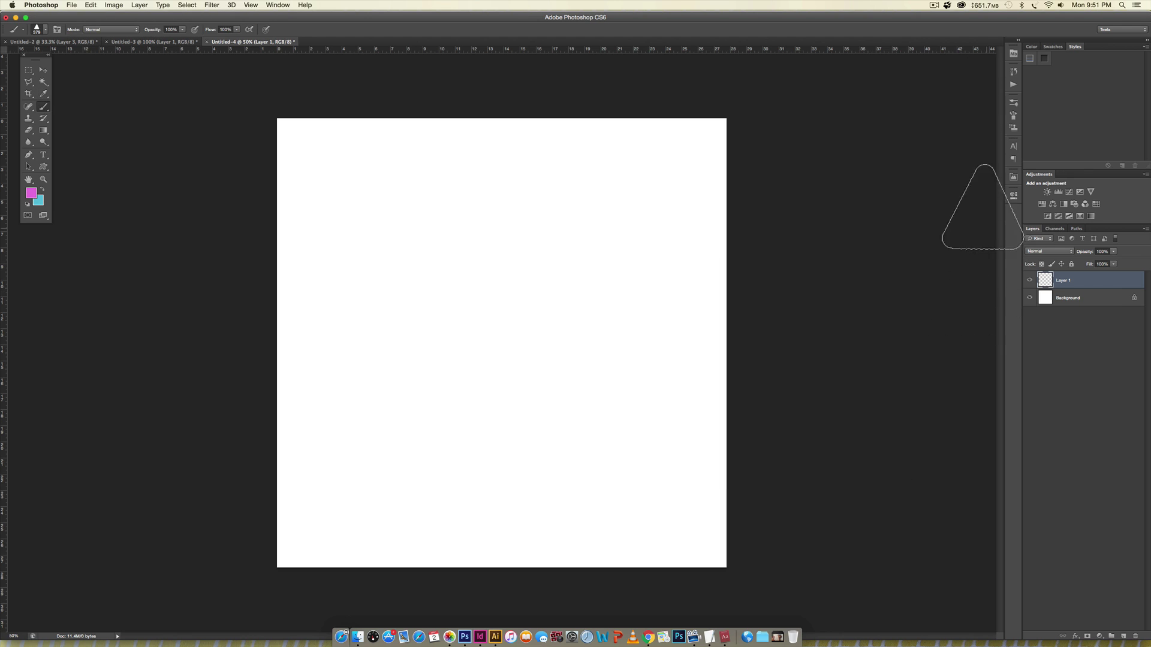
click(1013, 115)
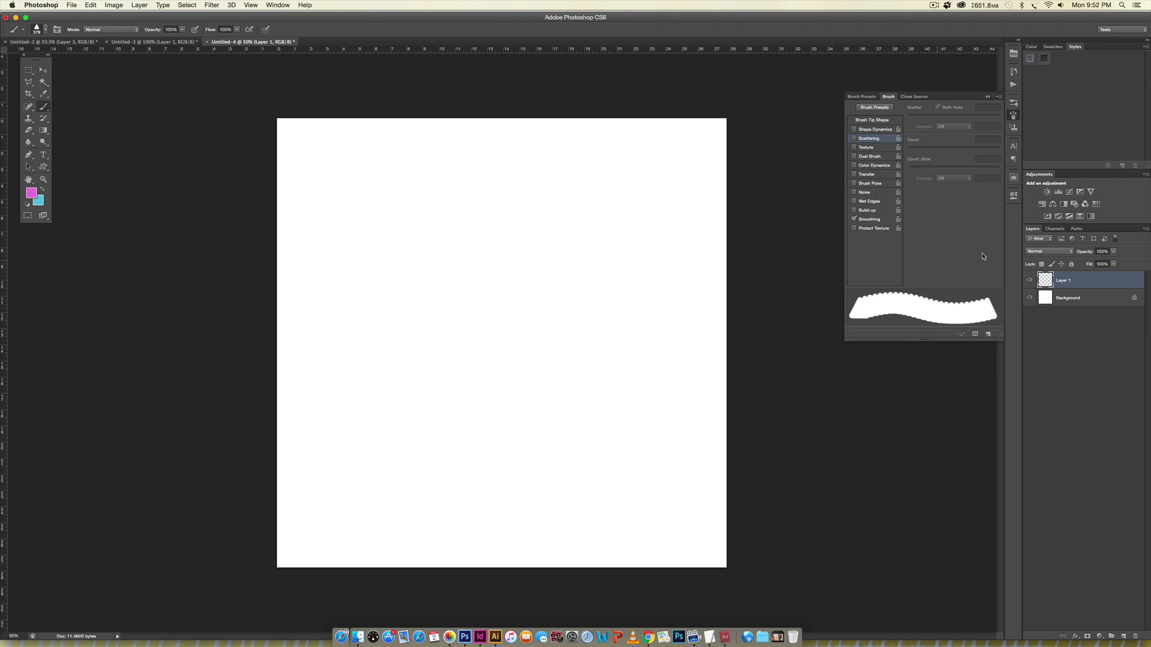
click(278, 5)
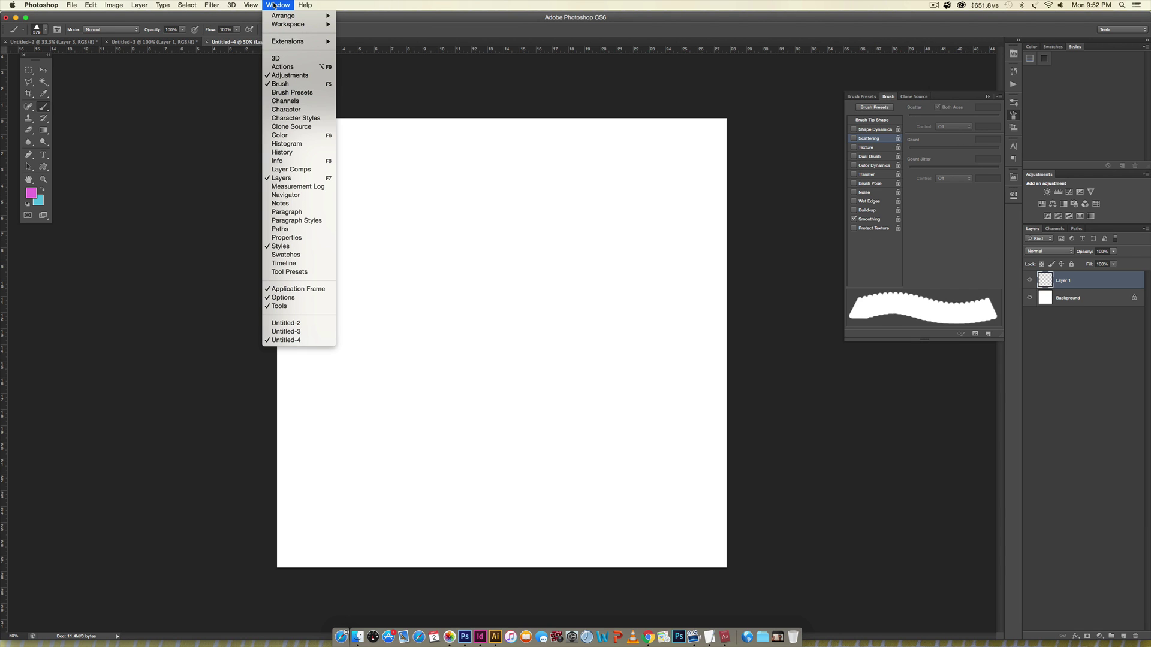
click(957, 225)
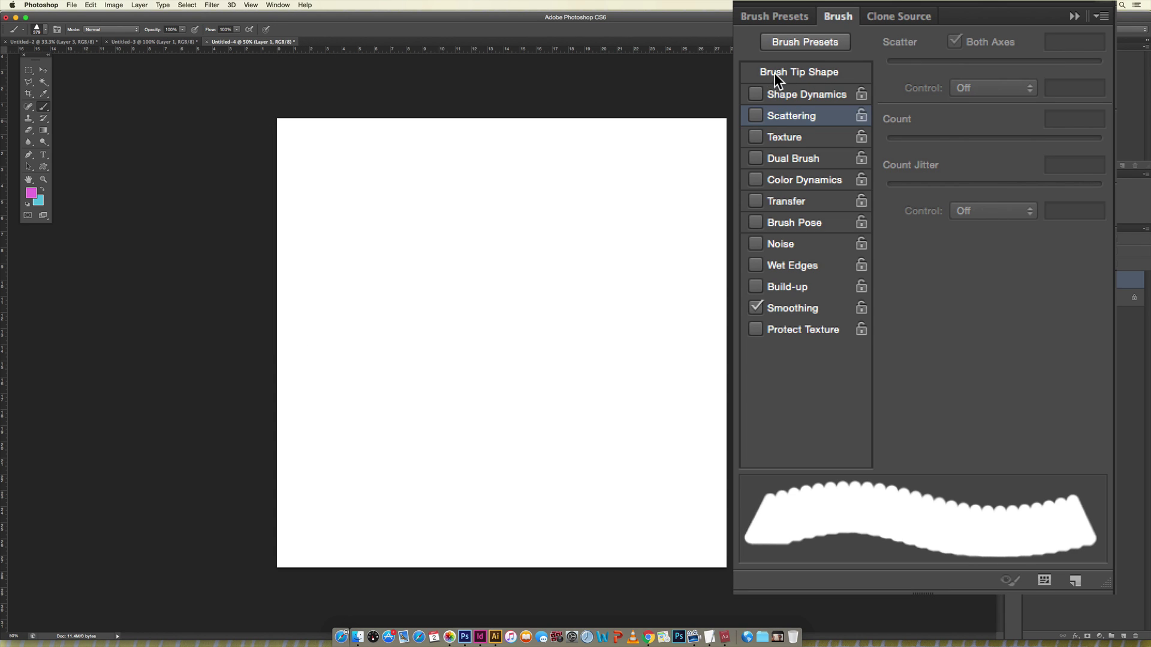
click(797, 70)
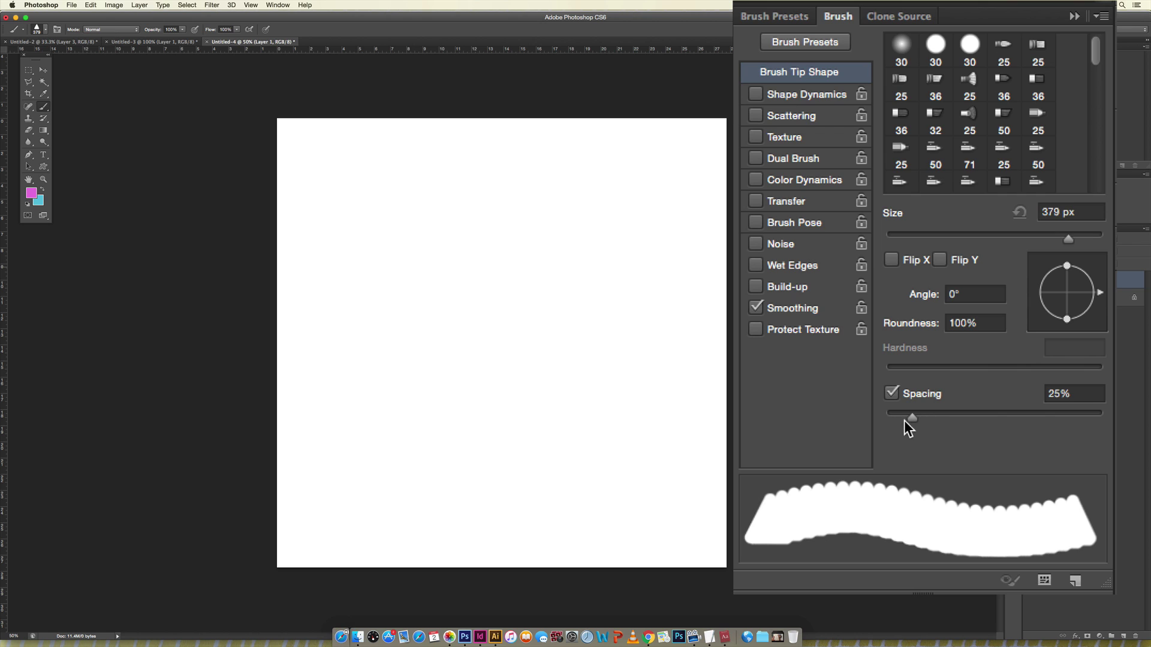
mouse_move(360, 180)
mouse_down()
mouse_move(533, 298)
mouse_move(657, 419)
mouse_up()
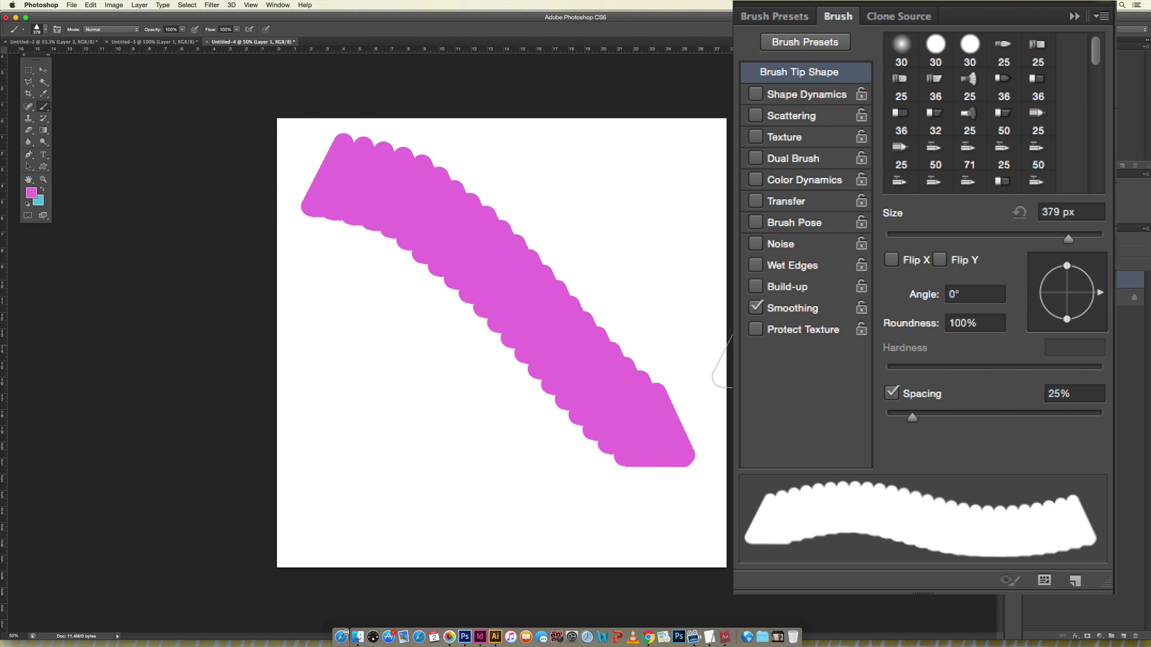
key(super+z)
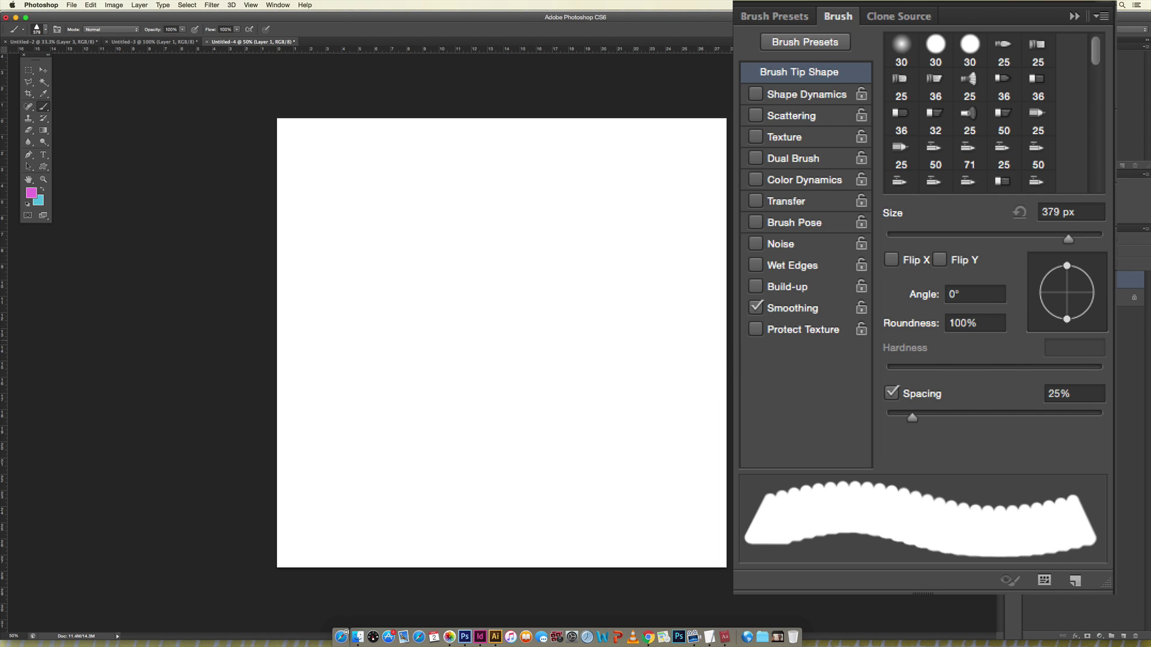
Set triangle brush spacing to 159% and size to 18 px, then paint a looping stroke.
drag(912, 416, 1028, 429)
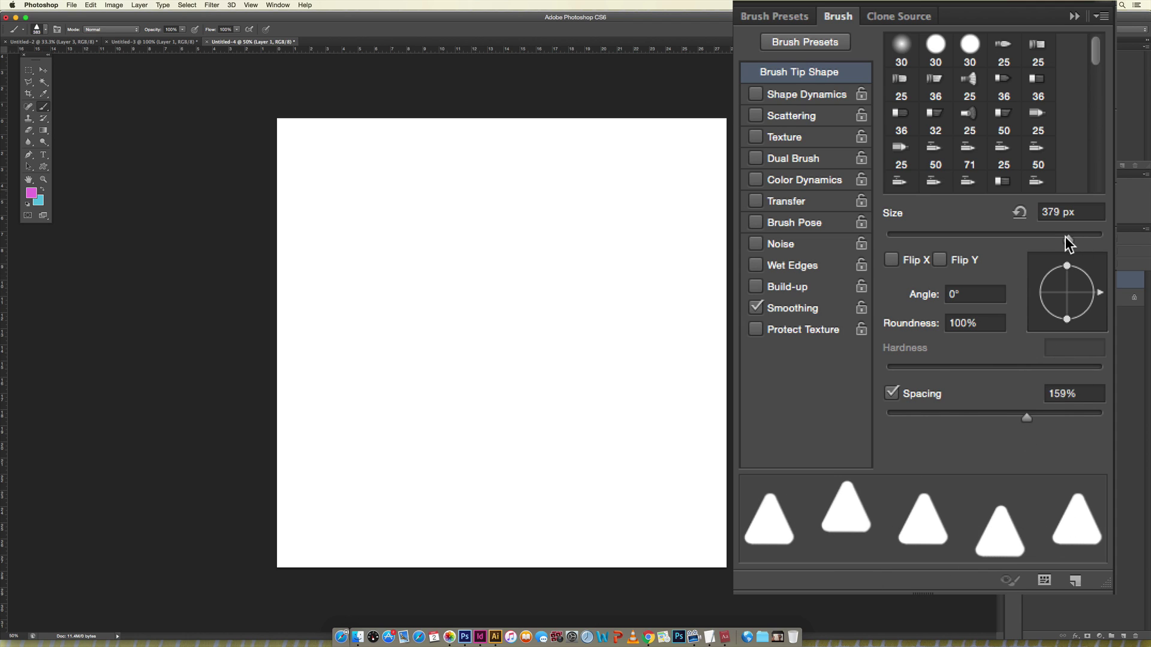
drag(1066, 238, 904, 244)
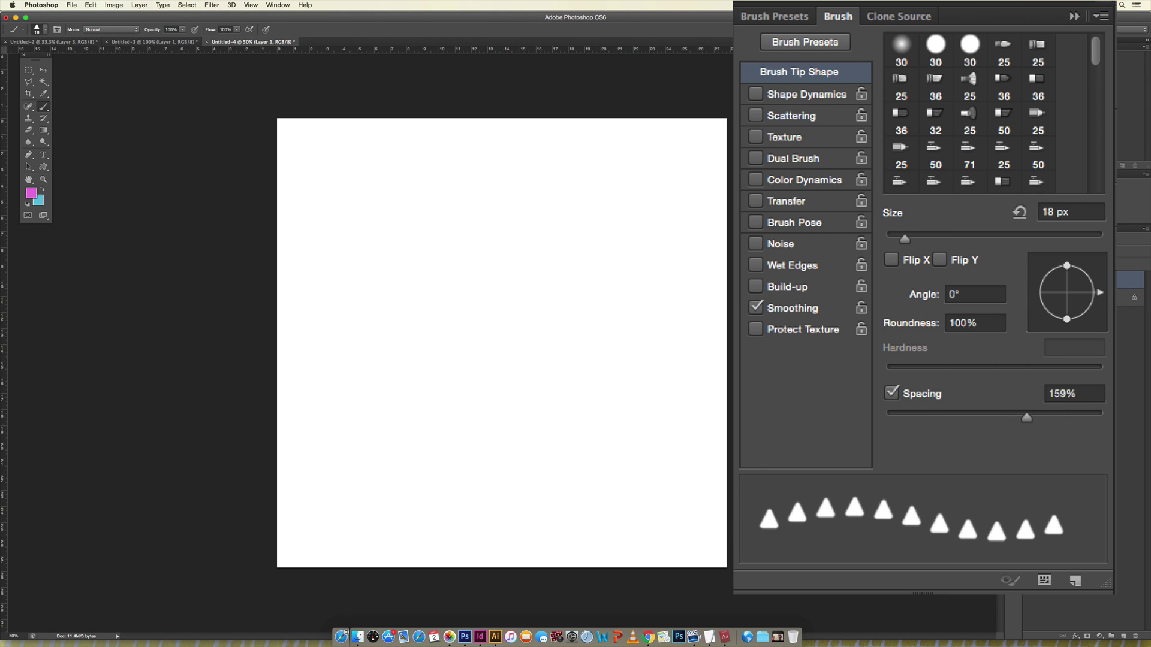
mouse_move(330, 167)
mouse_down()
mouse_move(504, 378)
mouse_move(524, 330)
mouse_move(462, 288)
mouse_move(506, 317)
mouse_move(338, 390)
mouse_move(610, 308)
mouse_move(663, 189)
mouse_move(523, 195)
mouse_move(585, 232)
mouse_up()
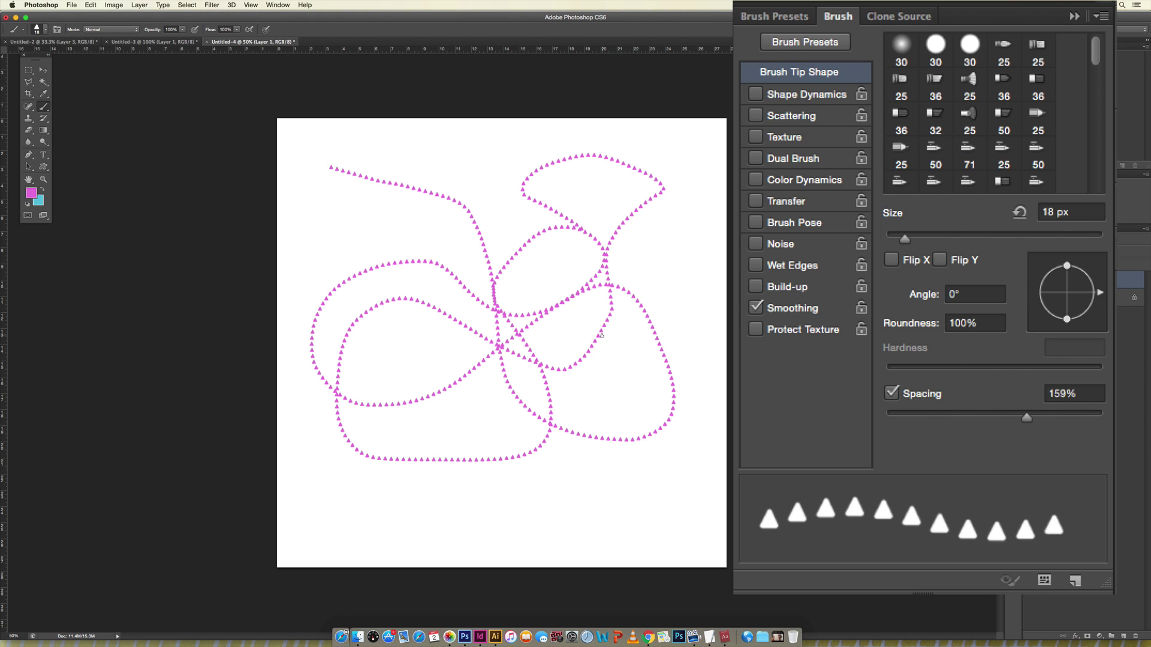
Undo the looping stroke of pink triangles with Cmd+Z.
key(super+z)
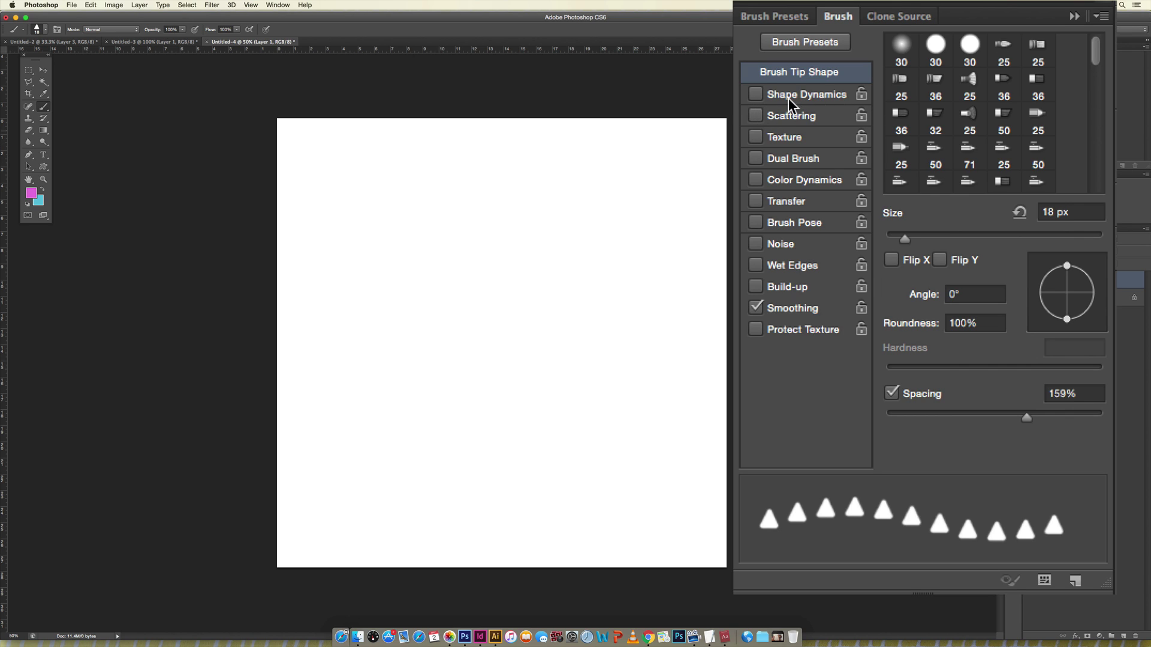
Enable Shape Dynamics with 54% size and 36% angle jitter, test three strokes, then undo.
click(756, 95)
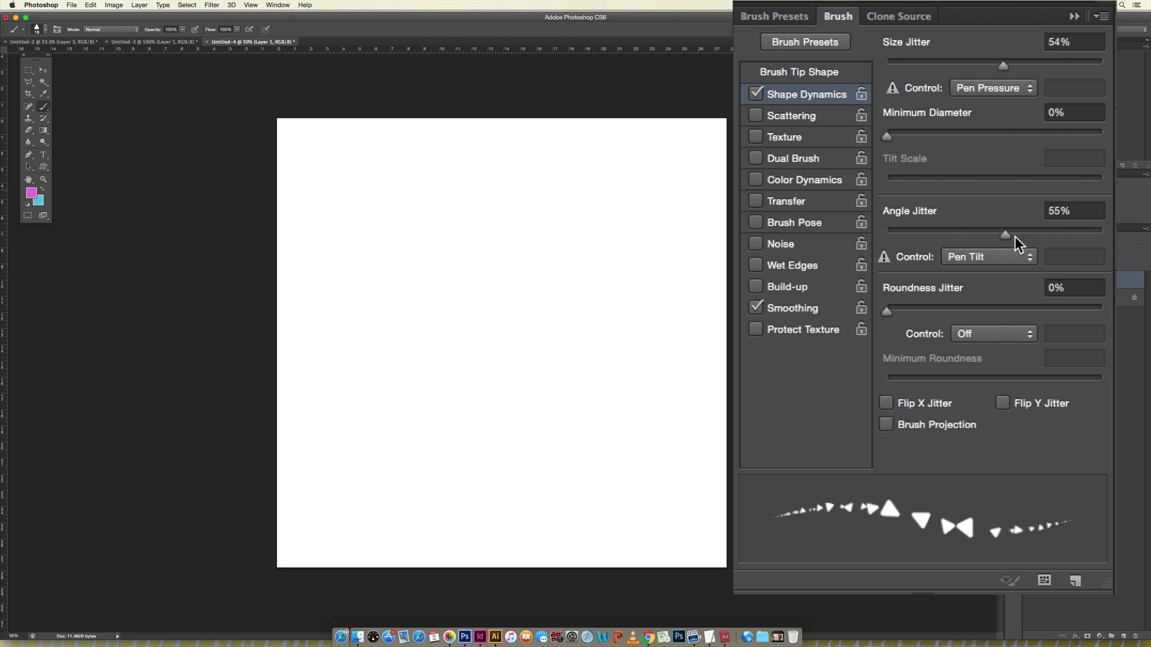
mouse_move(1003, 230)
mouse_down()
mouse_move(894, 235)
mouse_move(996, 240)
mouse_up()
mouse_move(997, 235)
mouse_down()
mouse_move(1043, 231)
mouse_move(829, 238)
mouse_move(982, 246)
mouse_move(750, 250)
mouse_up()
drag(306, 186, 656, 196)
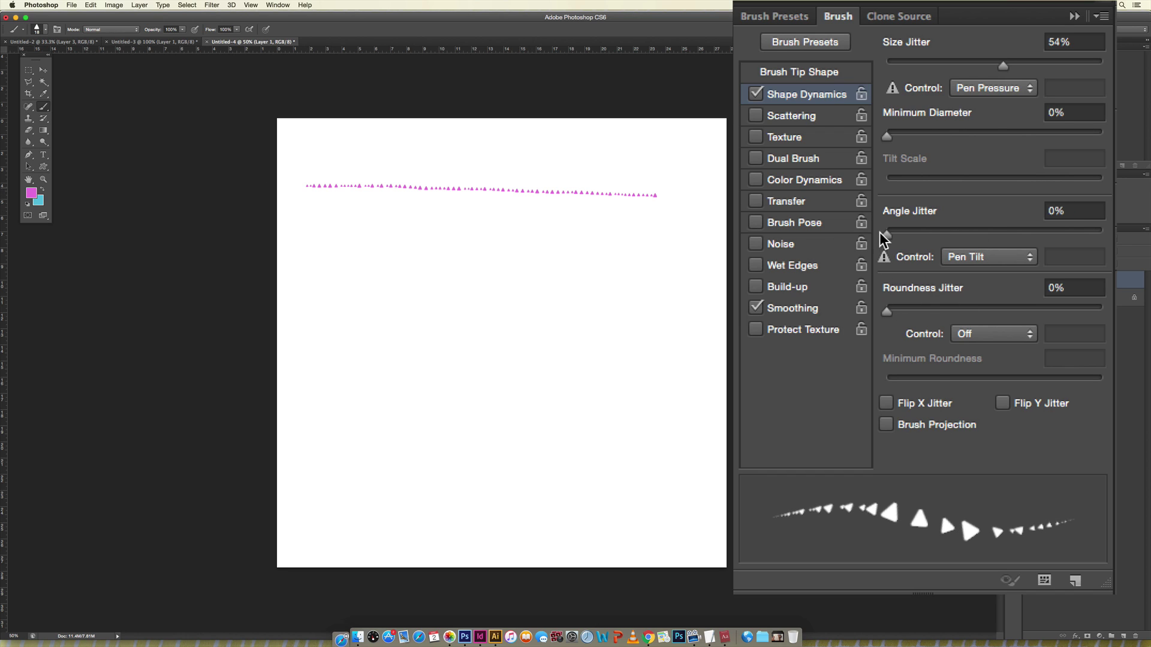
drag(881, 233, 962, 232)
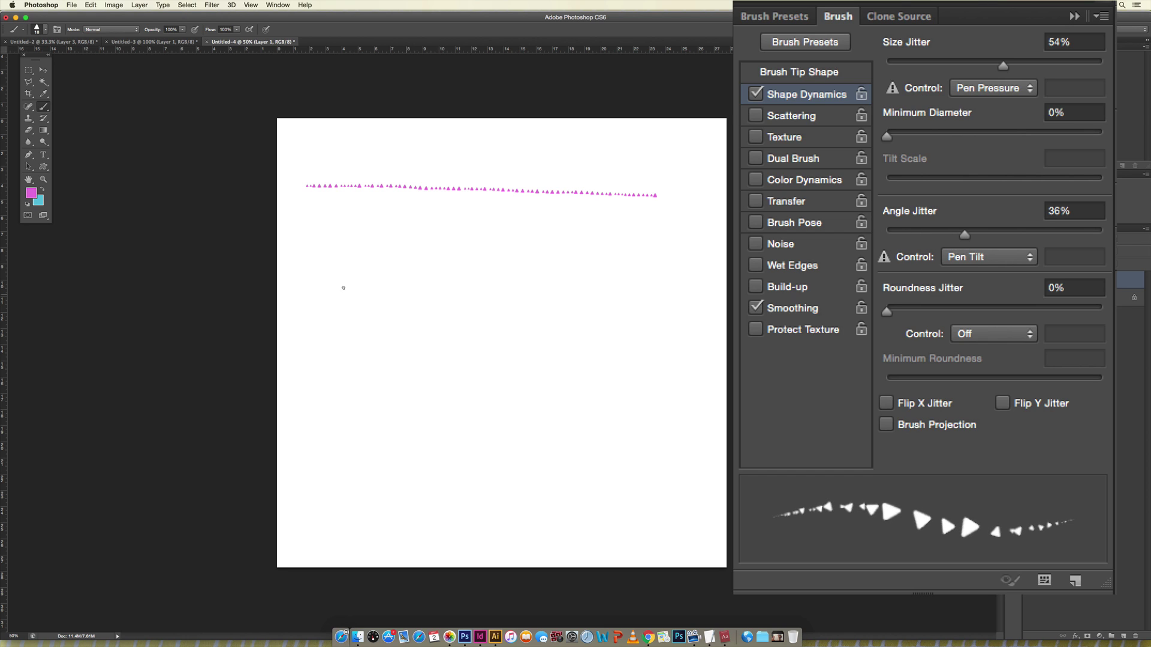
drag(324, 289, 624, 296)
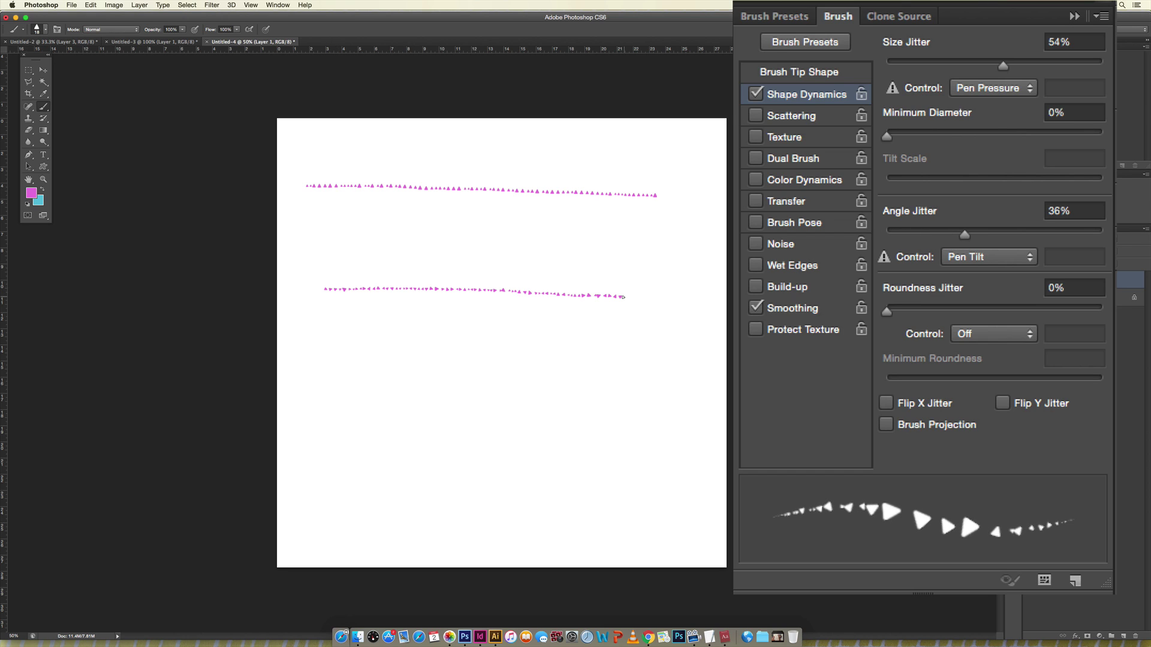
key(bracketright)
key(bracketright)
drag(311, 369, 700, 377)
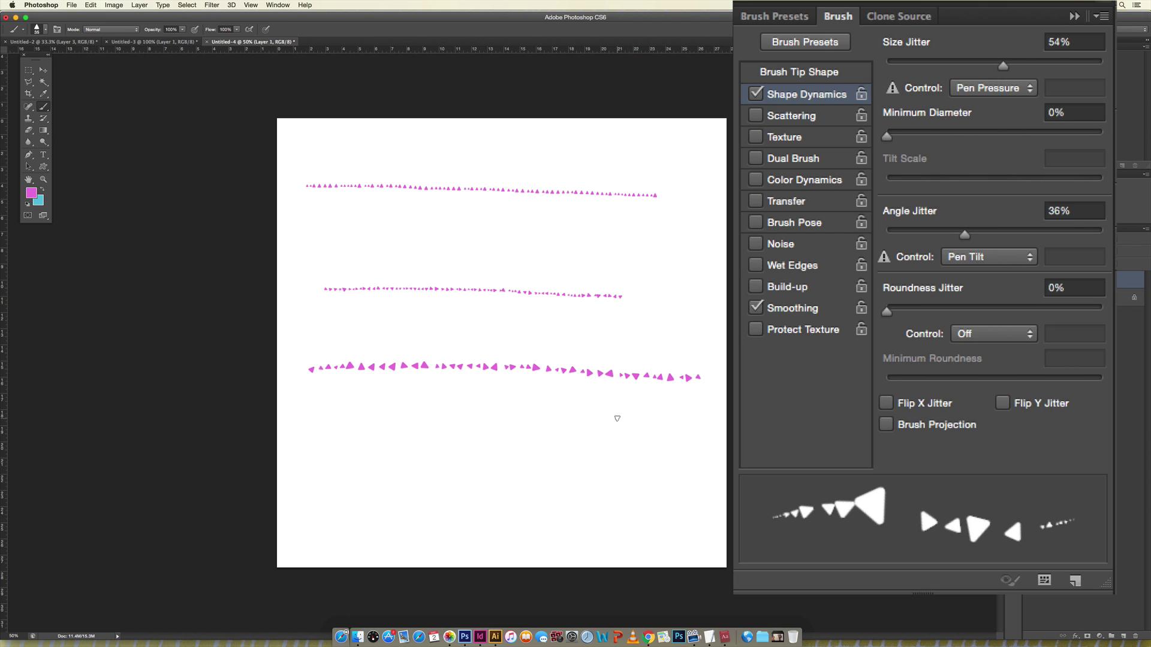
key(super+alt+z)
key(super+alt+z)
key(super+alt+z)
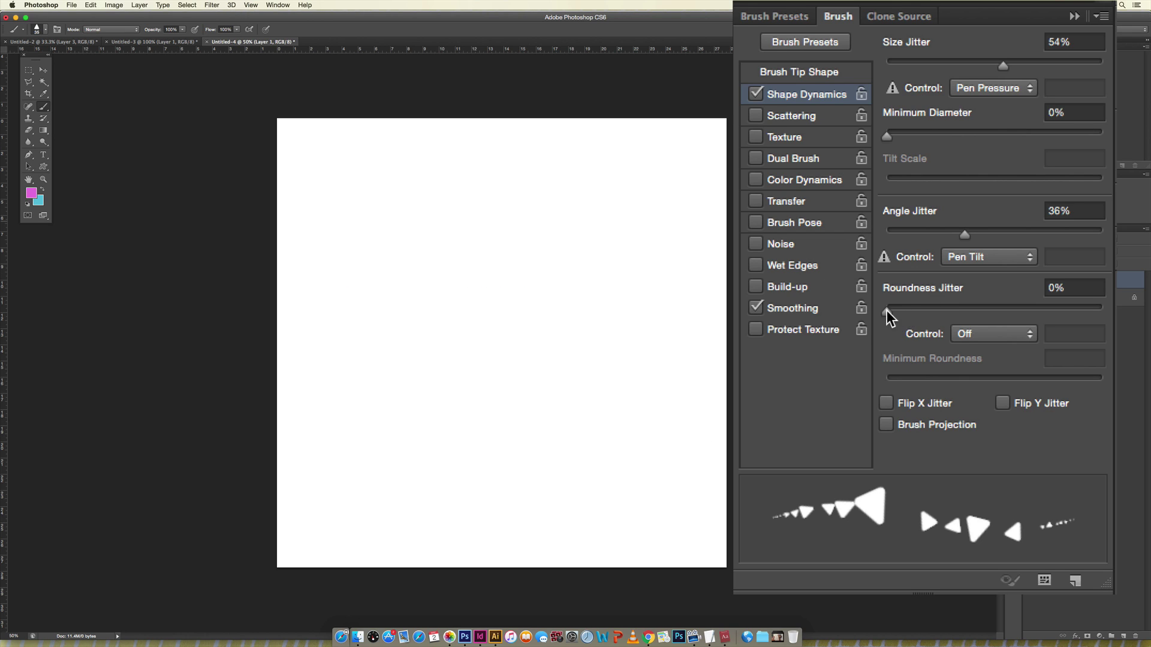
Add 78% roundness jitter, paint two test strokes, and clear them.
mouse_move(887, 311)
mouse_down()
mouse_move(1075, 310)
mouse_move(865, 315)
mouse_move(1048, 323)
mouse_move(1054, 312)
mouse_up()
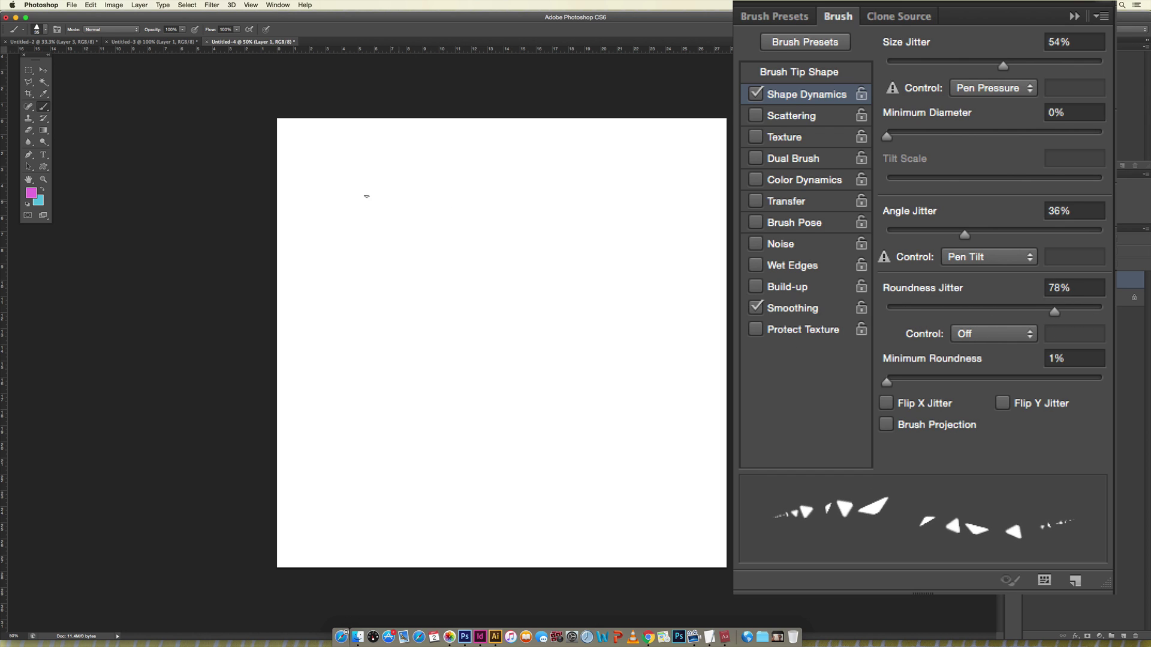
mouse_move(365, 195)
mouse_down()
mouse_move(481, 255)
mouse_move(593, 335)
mouse_move(606, 360)
mouse_move(426, 408)
mouse_up()
mouse_move(364, 346)
mouse_down()
mouse_move(418, 218)
mouse_move(587, 178)
mouse_move(525, 176)
mouse_move(538, 268)
mouse_move(490, 316)
mouse_move(592, 223)
mouse_move(626, 222)
mouse_up()
key(BackSpace)
Enable Scattering and test scatter amounts up to 985% in four strokes, then undo them.
click(754, 115)
click(796, 116)
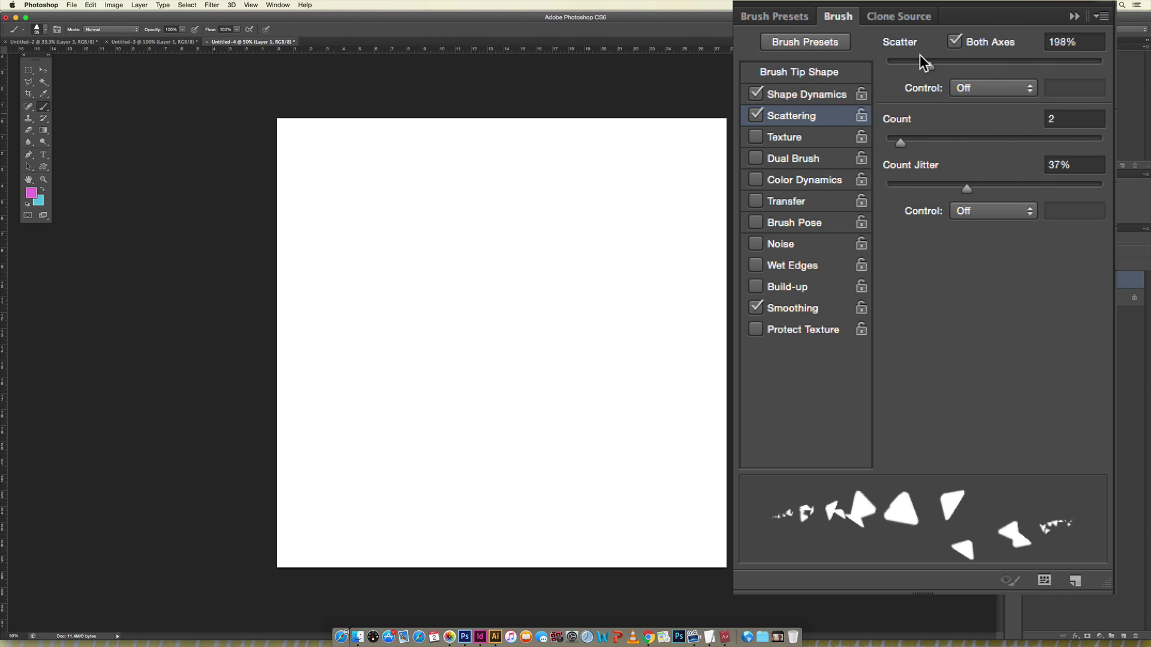
mouse_move(929, 62)
mouse_down()
mouse_move(1049, 64)
mouse_move(765, 89)
mouse_move(1059, 94)
mouse_move(923, 106)
mouse_up()
mouse_move(306, 217)
mouse_down()
mouse_move(479, 184)
mouse_move(697, 193)
mouse_up()
drag(925, 75, 990, 63)
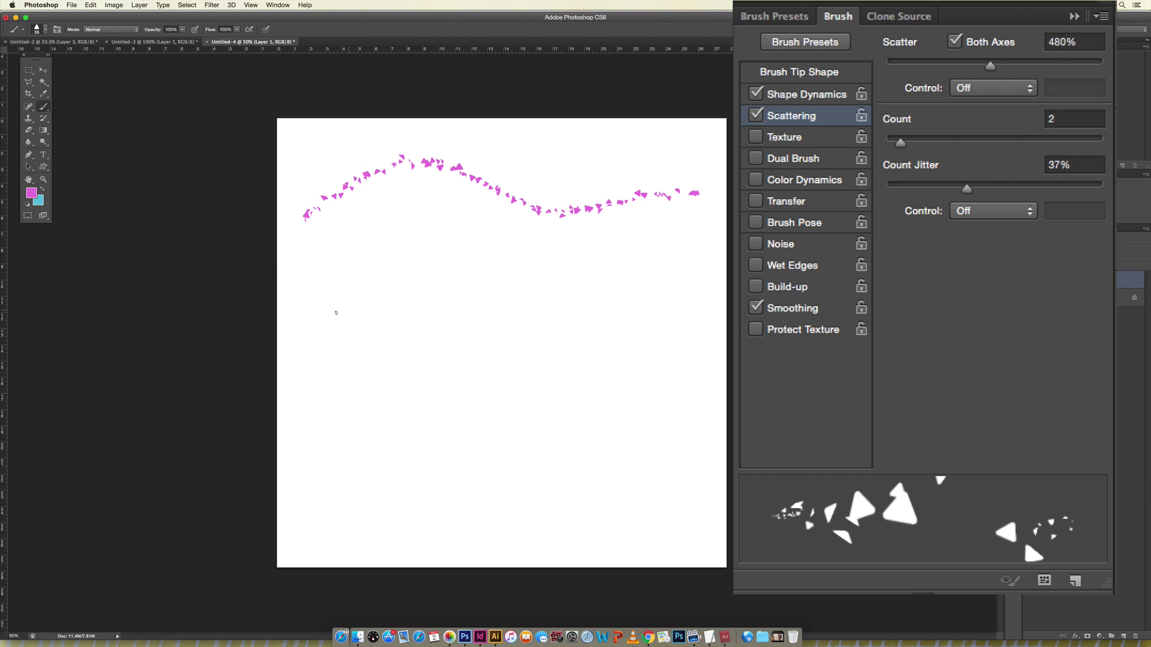
mouse_move(333, 313)
mouse_down()
mouse_move(360, 299)
mouse_move(583, 317)
mouse_move(677, 304)
mouse_up()
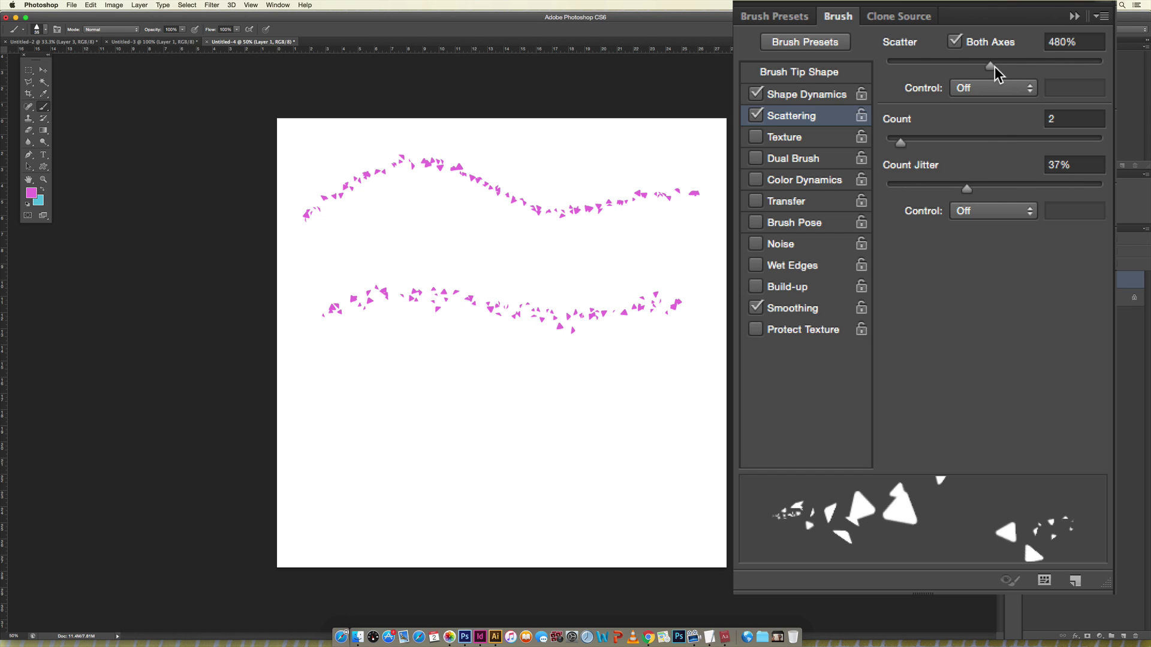
drag(992, 65, 1095, 66)
mouse_move(327, 396)
mouse_down()
mouse_move(449, 374)
mouse_move(561, 400)
mouse_move(647, 375)
mouse_move(725, 373)
mouse_up()
drag(300, 470, 619, 482)
key(super+alt+z)
key(super+alt+z)
key(super+alt+z)
key(super+alt+z)
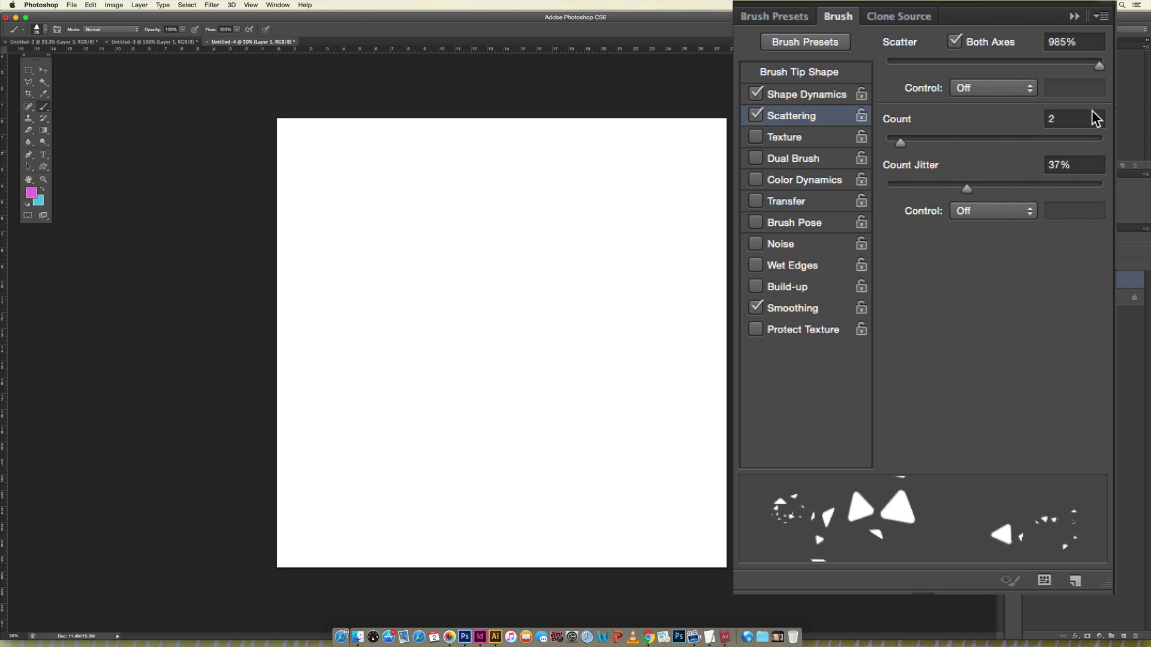
Set scatter to 248%, raise the count, test wavy strokes, and undo them.
drag(1098, 63, 939, 68)
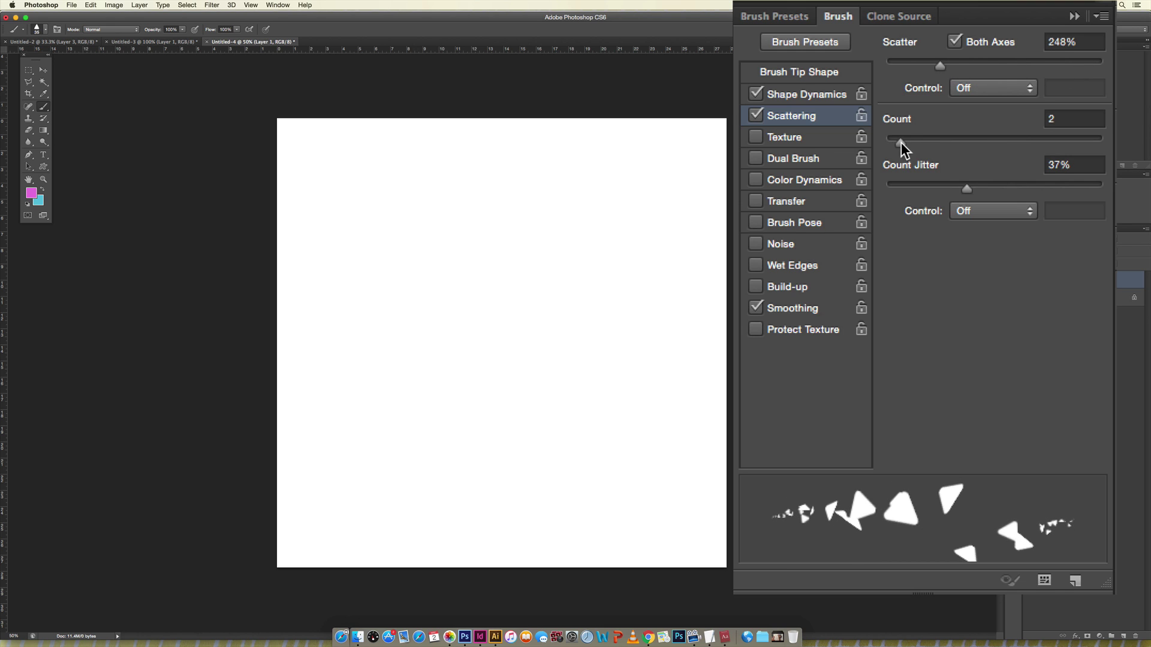
drag(896, 143, 1021, 142)
mouse_move(305, 223)
mouse_down()
mouse_move(384, 199)
mouse_move(474, 247)
mouse_move(617, 212)
mouse_move(700, 222)
mouse_up()
mouse_move(653, 307)
mouse_down()
mouse_move(444, 335)
mouse_move(345, 324)
mouse_move(338, 290)
mouse_move(581, 374)
mouse_move(542, 359)
mouse_move(327, 456)
mouse_move(390, 410)
mouse_move(575, 474)
mouse_move(618, 422)
mouse_move(491, 489)
mouse_move(399, 510)
mouse_move(596, 517)
mouse_up()
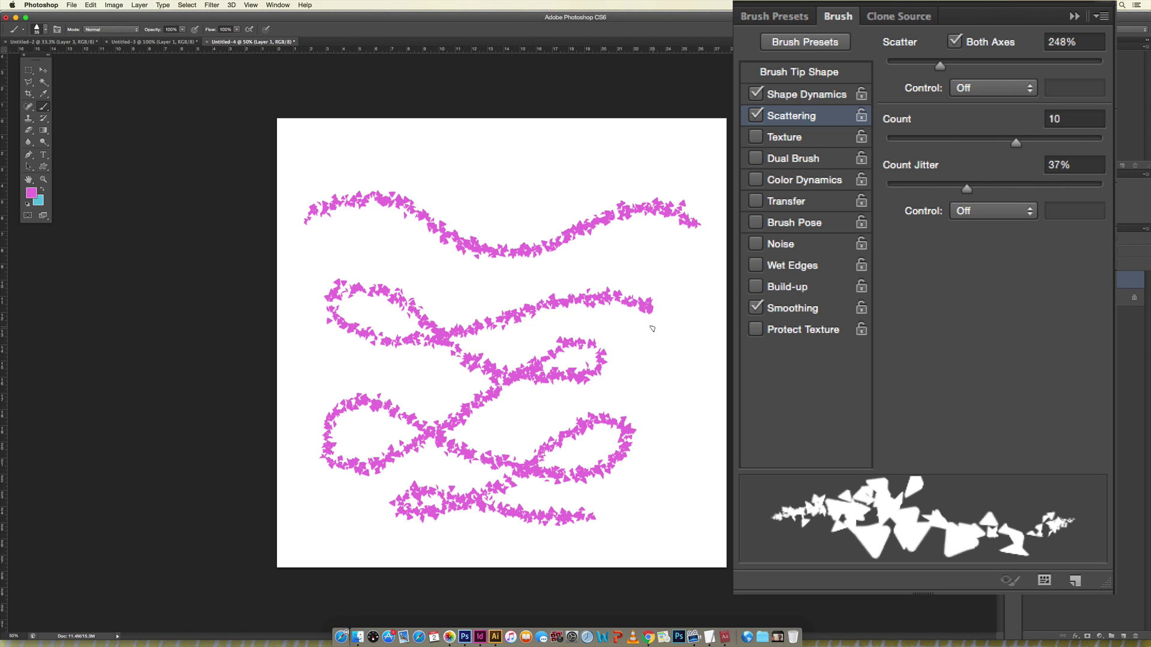
key(super+z)
key(alt+super+z)
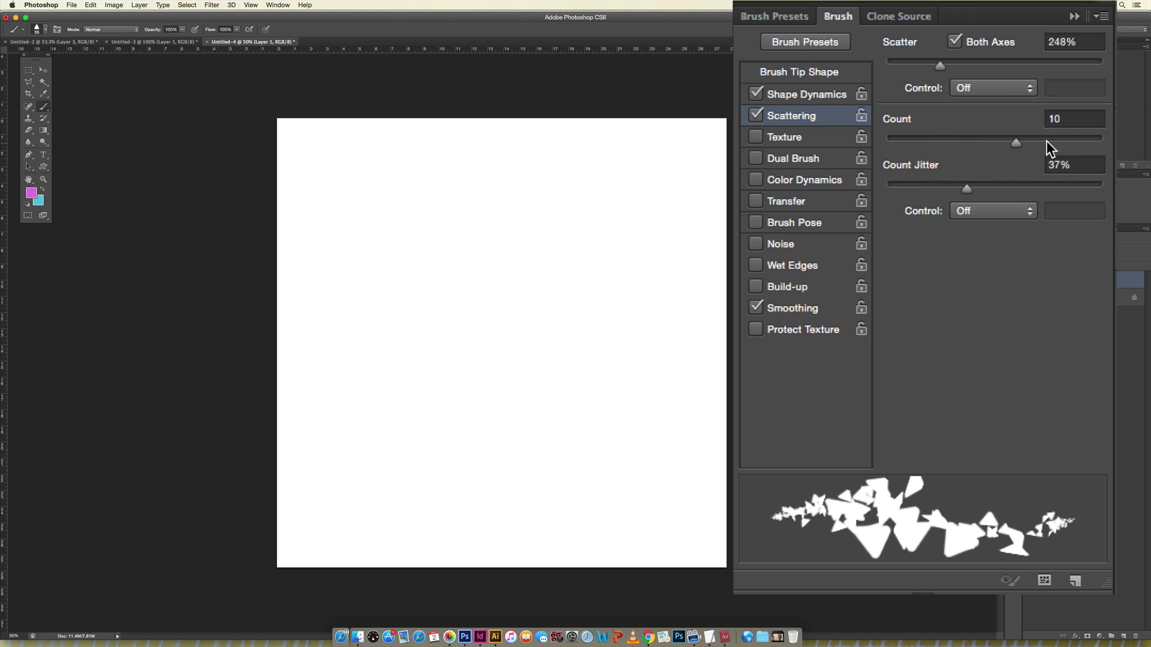
Return Count to 2, undo a test stroke, and set Count Jitter to 39%.
drag(1016, 143, 907, 142)
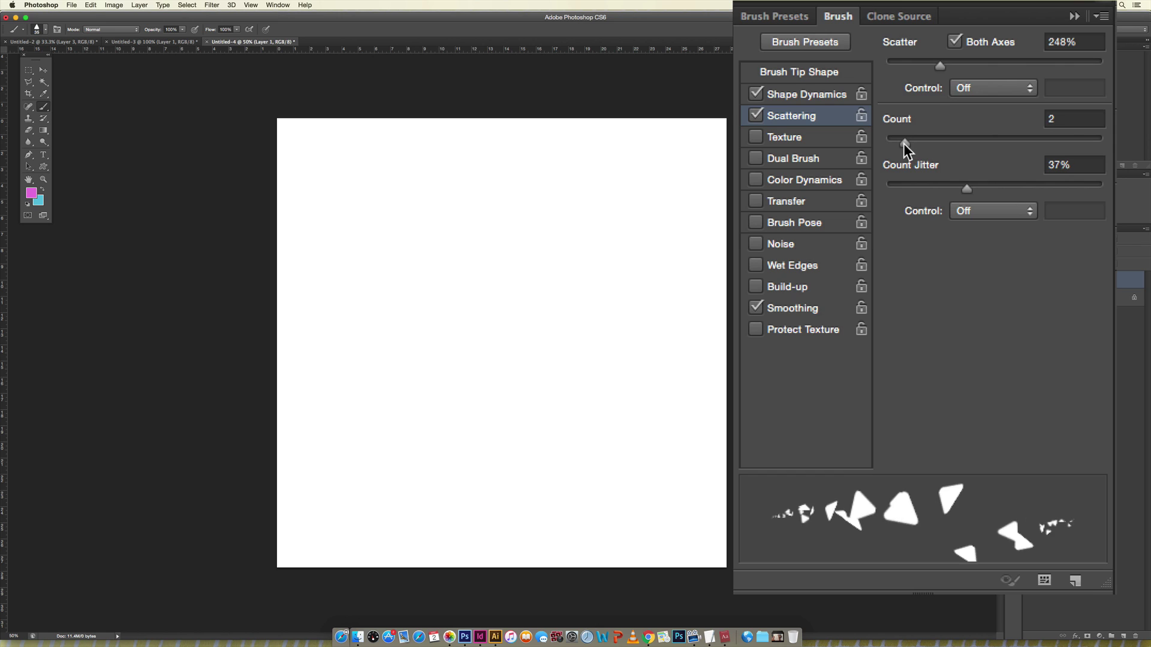
mouse_move(302, 266)
mouse_down()
mouse_move(400, 252)
mouse_move(659, 259)
mouse_up()
key(alt+super+z)
mouse_move(965, 189)
mouse_down()
mouse_move(999, 188)
mouse_move(940, 186)
mouse_up()
Enable Texture on the brush and choose the tiny glitter pattern.
click(757, 137)
click(807, 140)
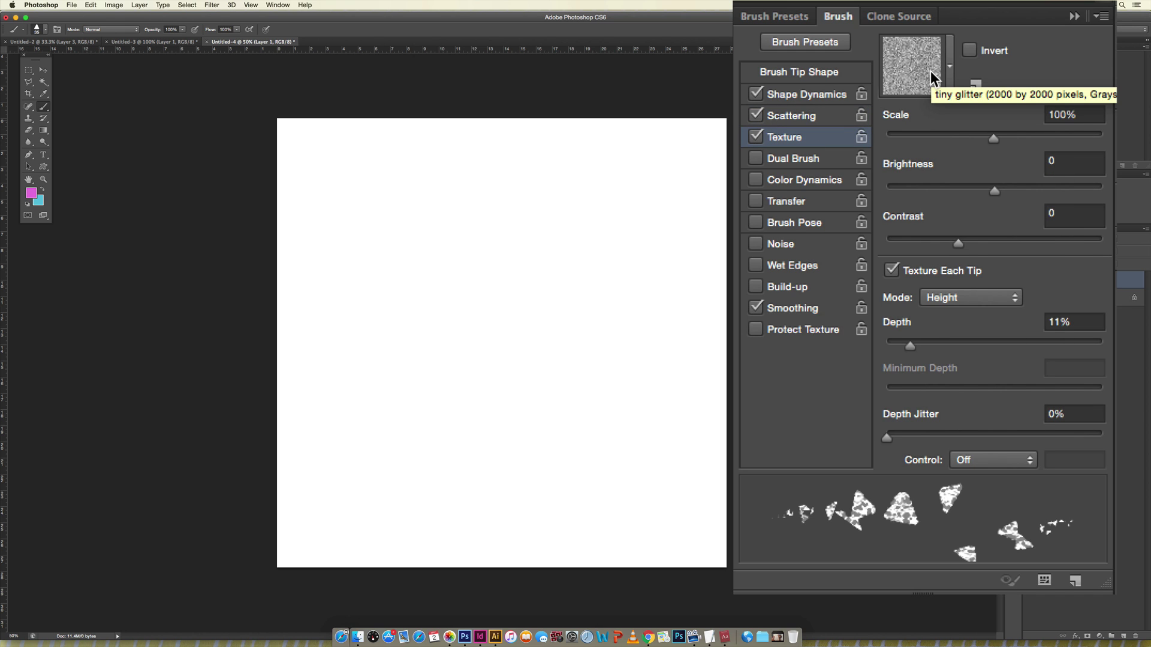
click(932, 78)
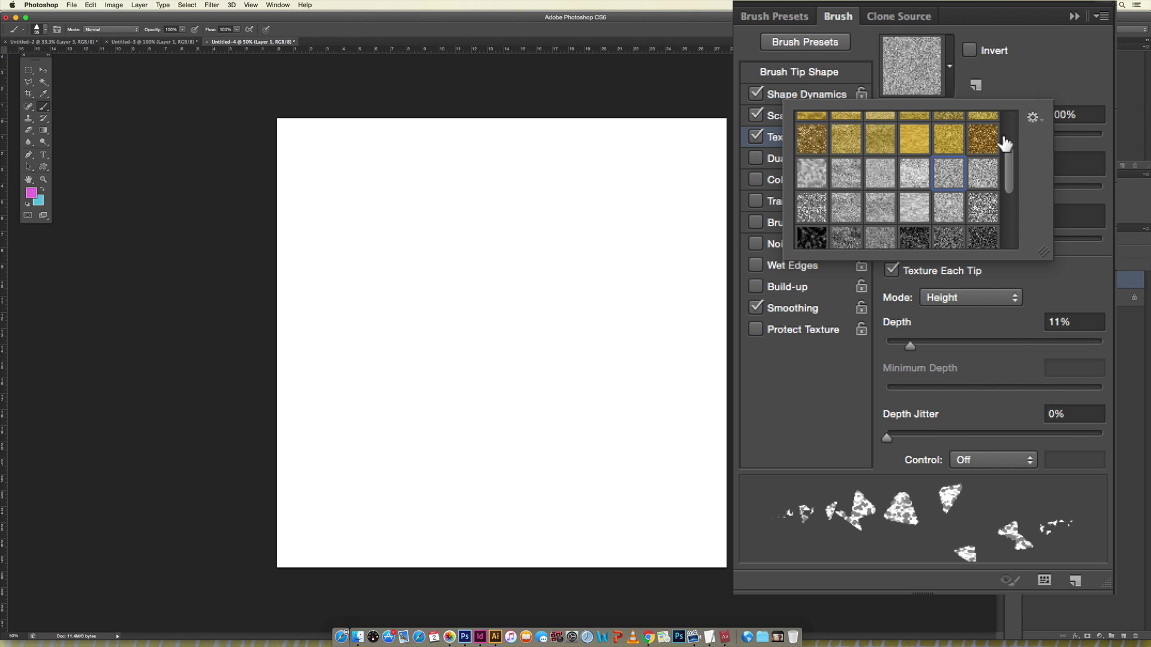
click(1053, 81)
Set texture depth to 9%, paint two glitter test strokes, and undo them.
drag(910, 345, 1102, 345)
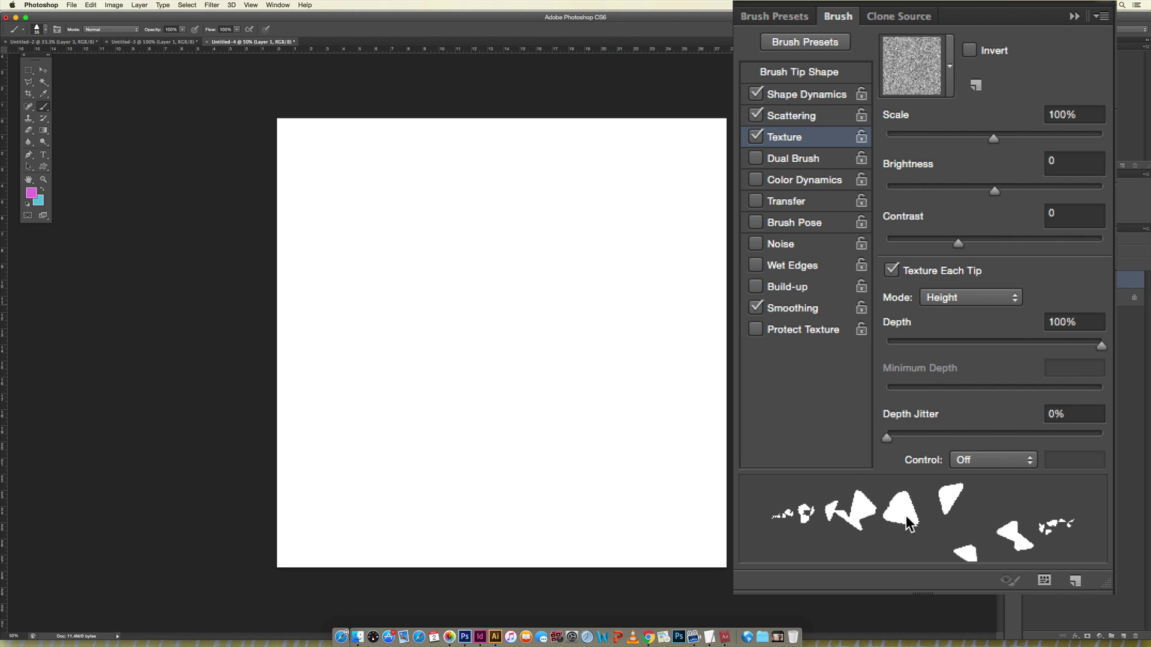
drag(1105, 352, 905, 351)
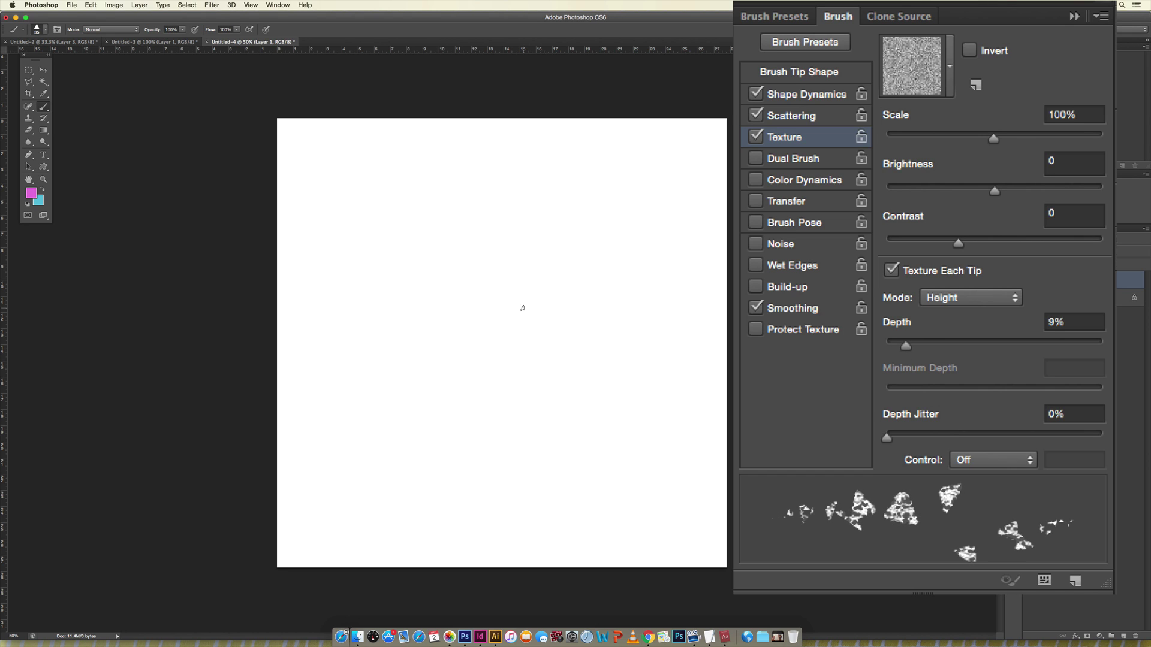
mouse_move(317, 241)
mouse_down()
mouse_move(359, 209)
mouse_move(462, 224)
mouse_move(478, 299)
mouse_move(553, 329)
mouse_up()
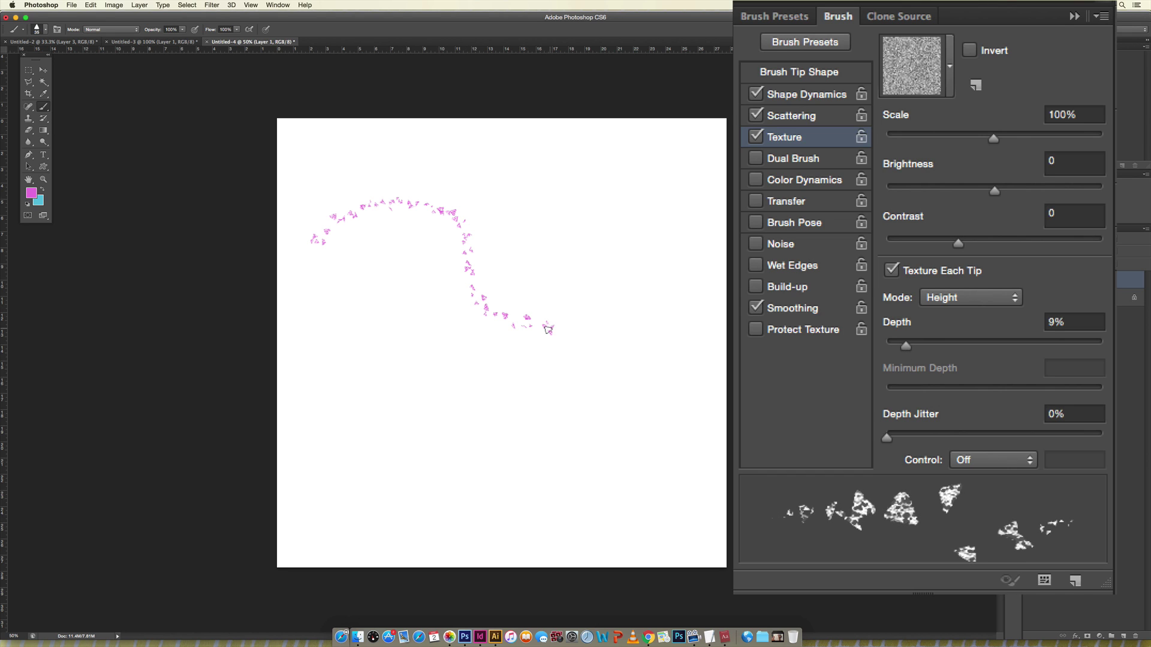
mouse_move(347, 398)
mouse_down()
mouse_move(426, 310)
mouse_move(615, 239)
mouse_move(703, 329)
mouse_move(590, 402)
mouse_move(474, 410)
mouse_move(468, 473)
mouse_move(668, 479)
mouse_move(674, 467)
mouse_move(627, 372)
mouse_move(537, 375)
mouse_move(425, 430)
mouse_move(354, 256)
mouse_move(453, 179)
mouse_move(559, 163)
mouse_up()
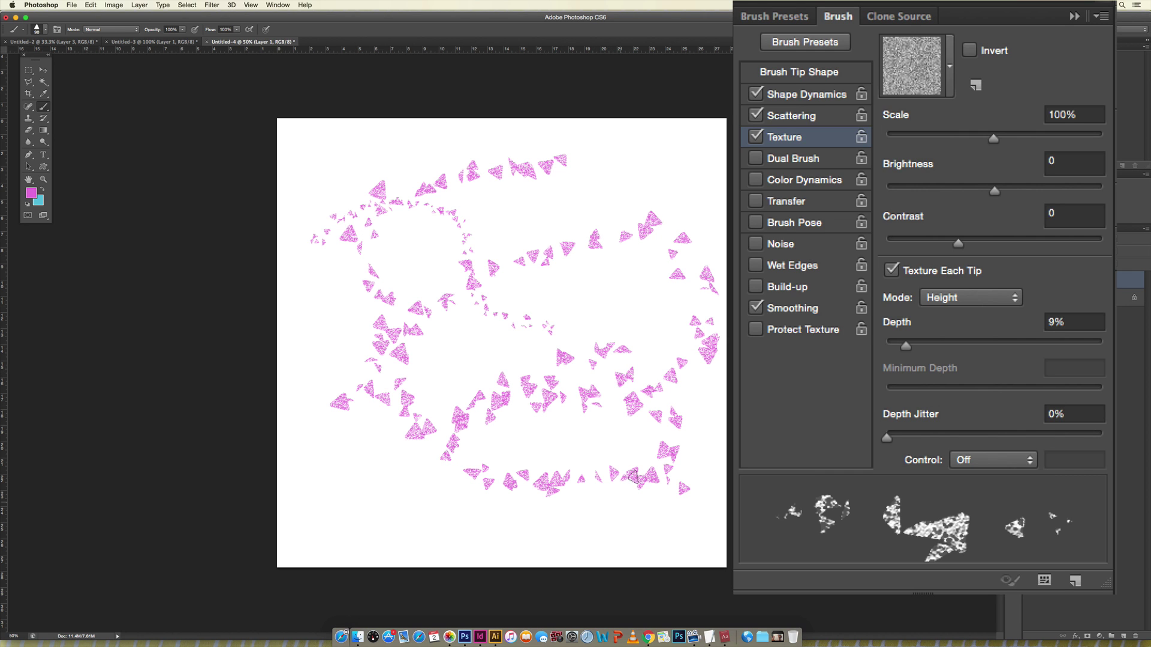
key(super+alt+z)
key(super+alt+z)
key(super+alt+z)
key(super+alt+z)
key(super+alt+z)
key(super+alt+z)
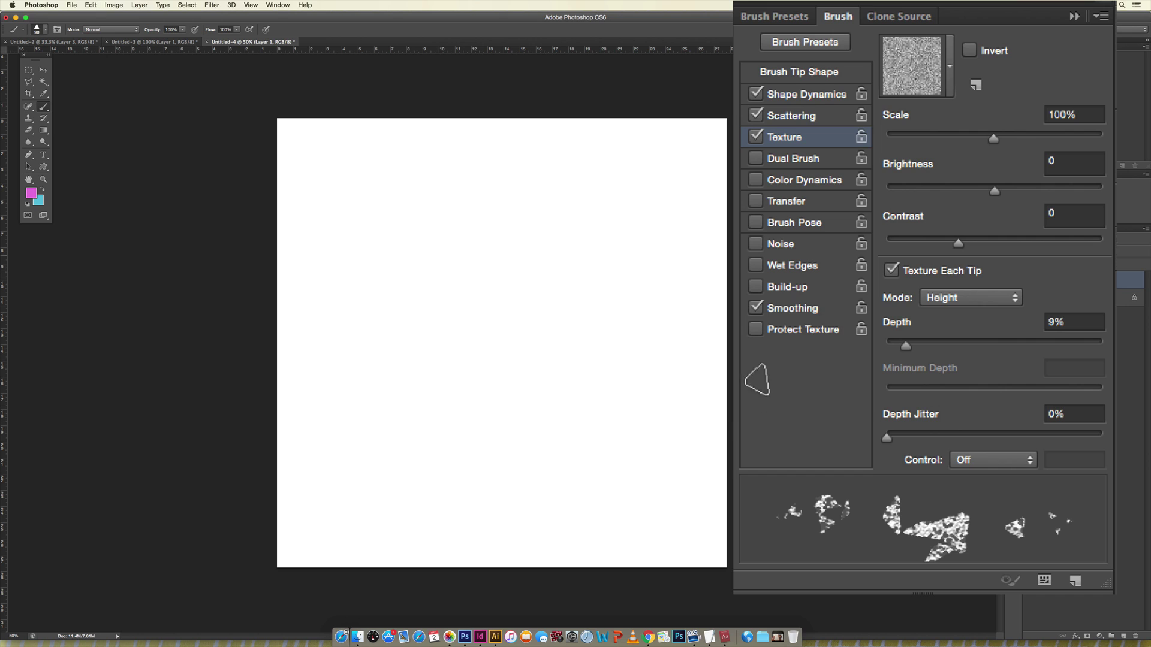
click(754, 137)
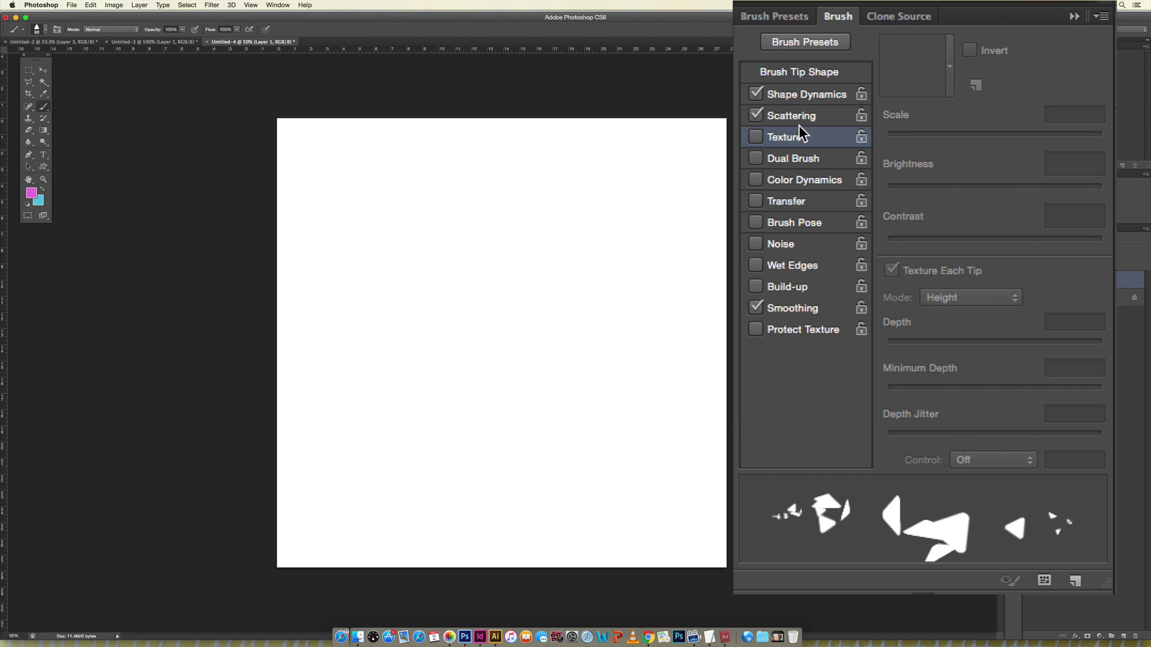
click(774, 159)
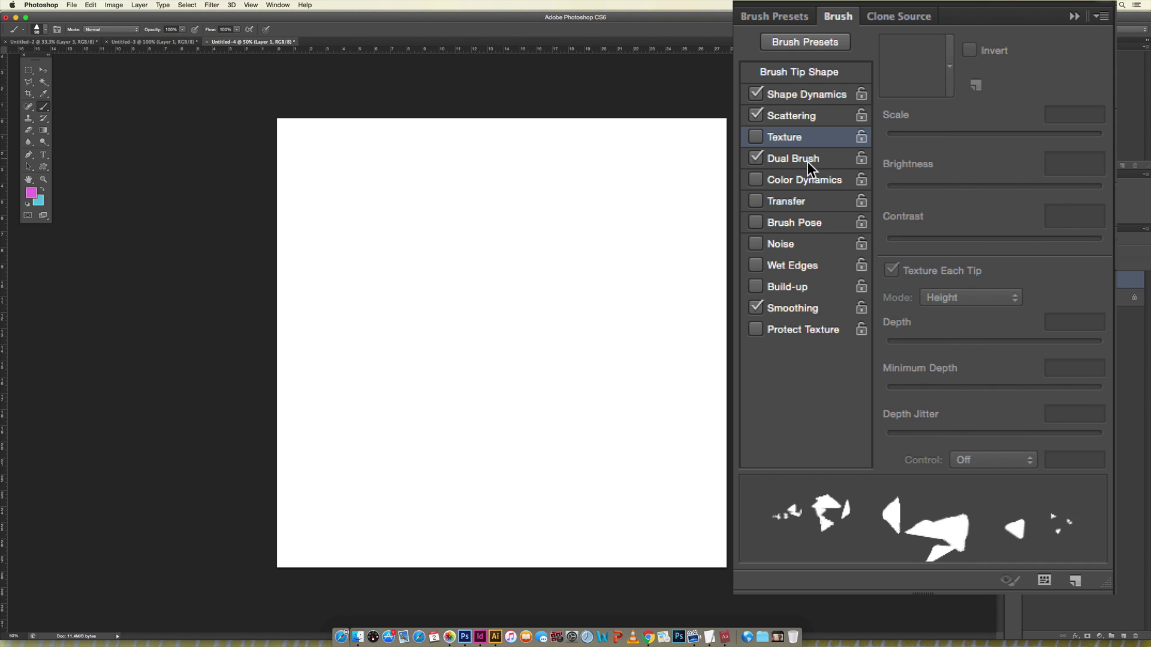
click(836, 166)
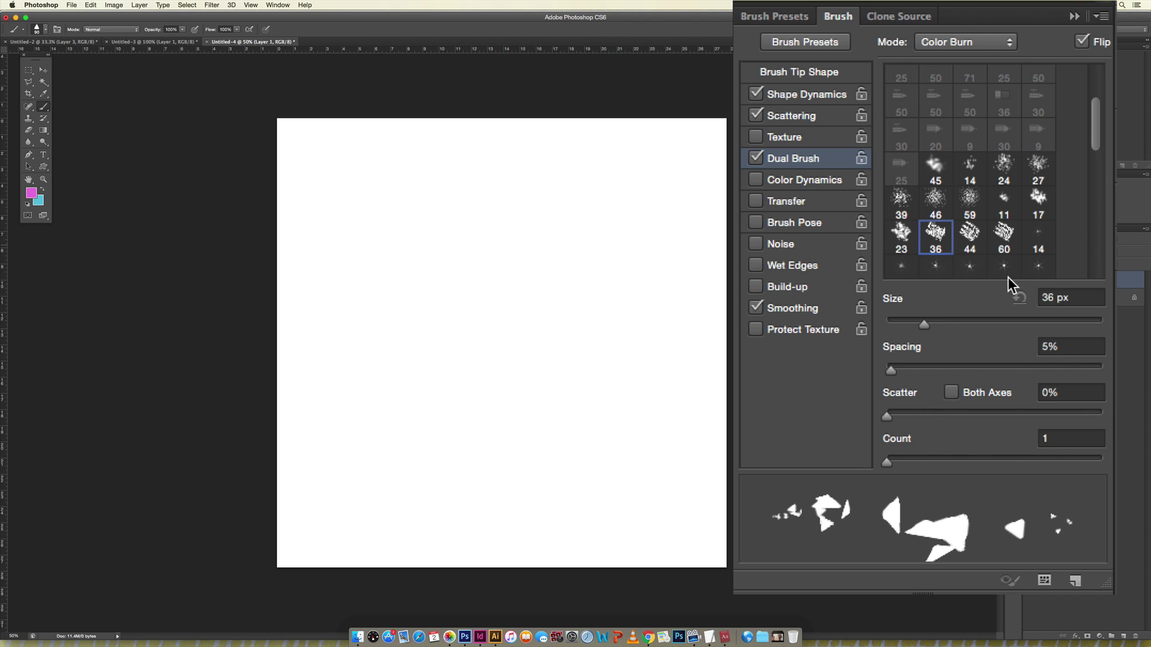
click(754, 158)
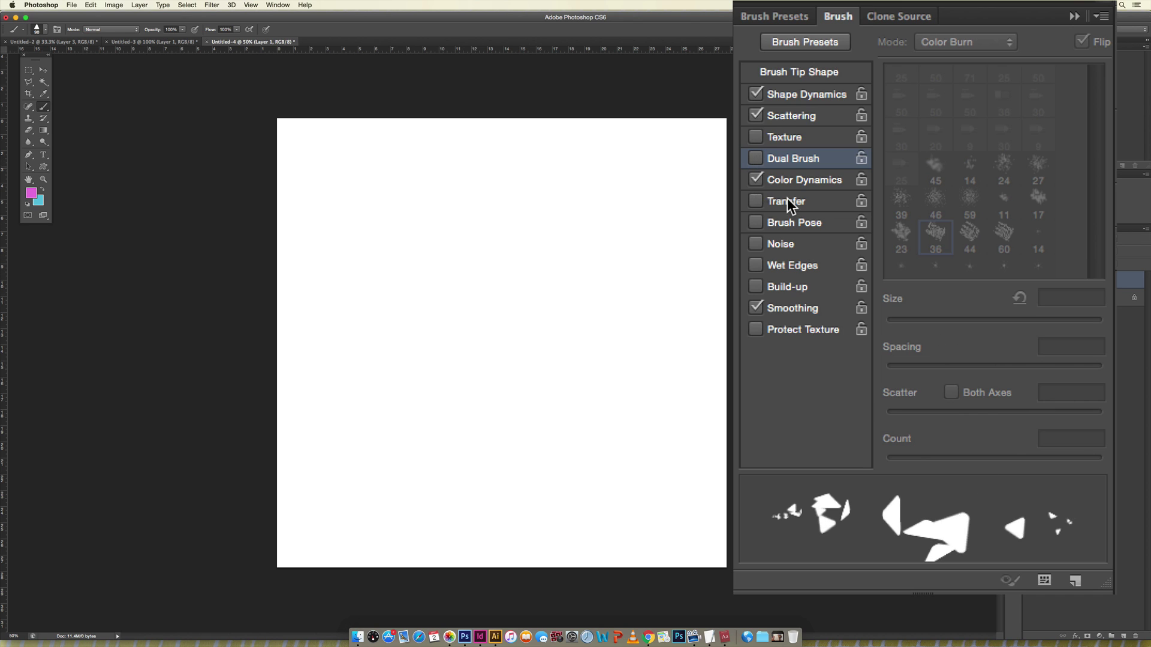
Enable Color Dynamics (53% foreground/background, 16% saturation jitter, +17% purity) and paint a purple diagonal test stroke.
click(809, 184)
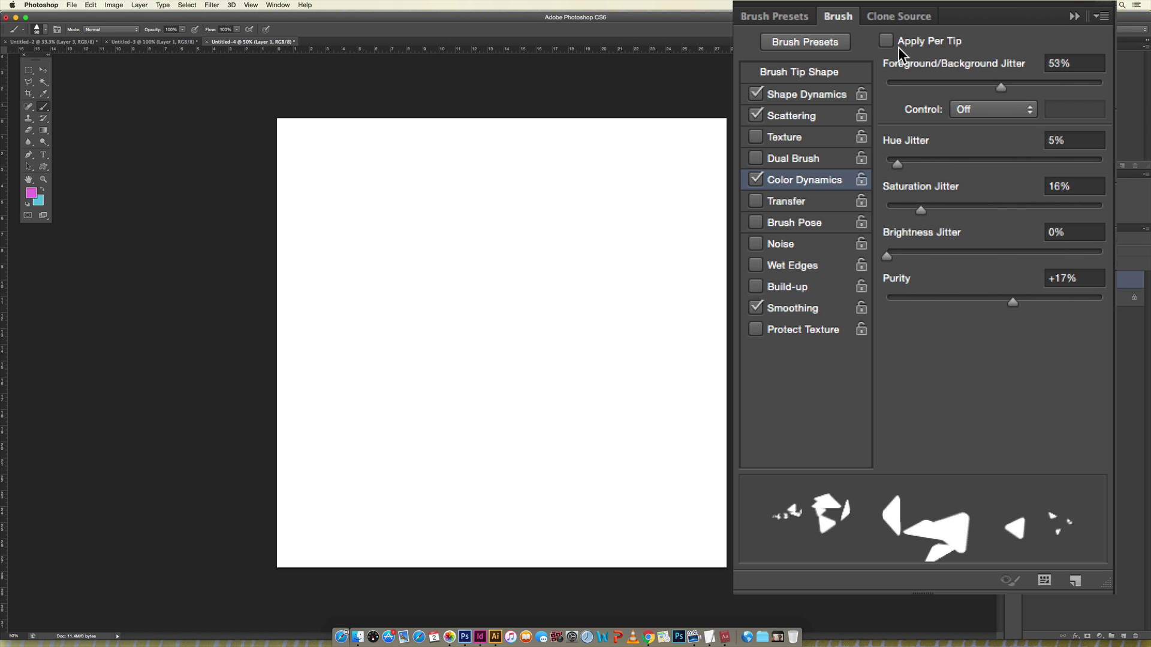
mouse_move(360, 162)
mouse_down()
mouse_move(404, 231)
mouse_move(655, 454)
mouse_move(582, 257)
mouse_move(502, 179)
mouse_move(467, 382)
mouse_move(365, 448)
mouse_move(364, 283)
mouse_move(458, 308)
mouse_up()
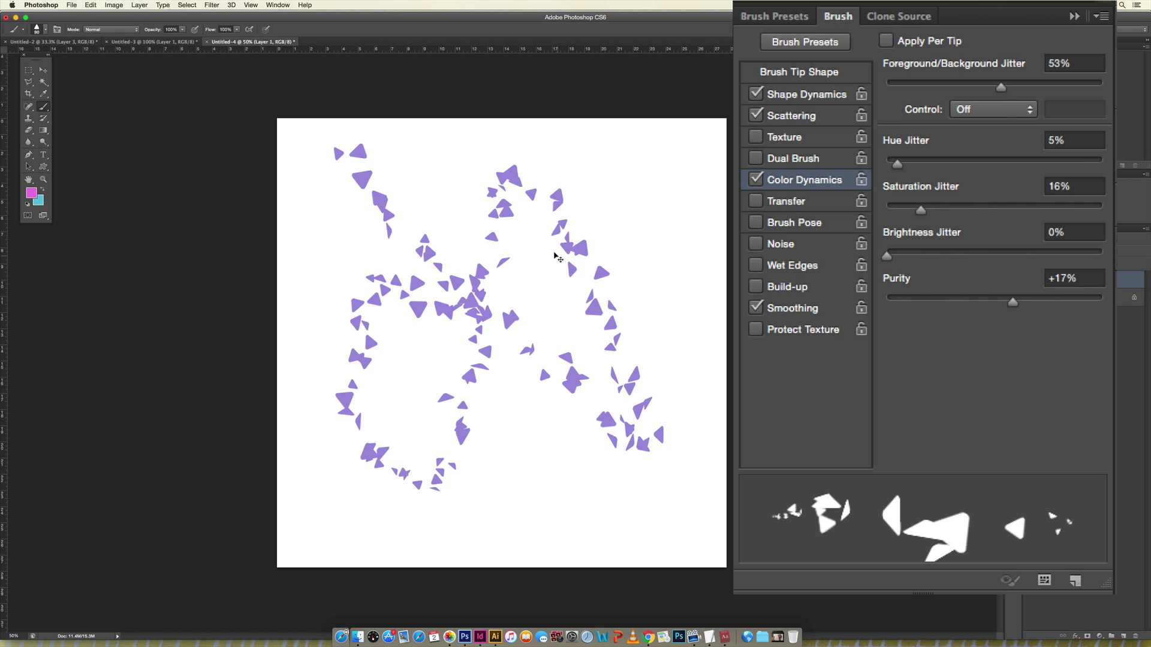
Clear the purple strokes, paint a multicolour diagonal test stroke, then undo it.
key(super+z)
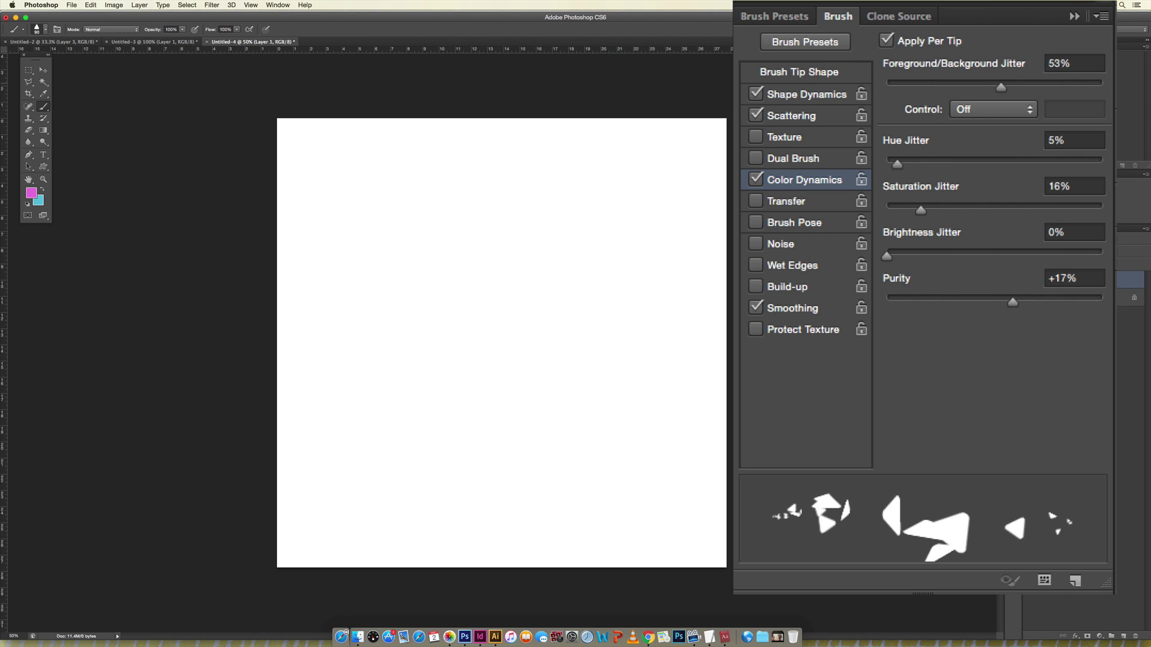
mouse_move(337, 176)
mouse_down()
mouse_move(430, 237)
mouse_move(567, 379)
mouse_move(696, 421)
mouse_move(545, 206)
mouse_move(319, 362)
mouse_move(417, 360)
mouse_up()
drag(466, 442, 617, 296)
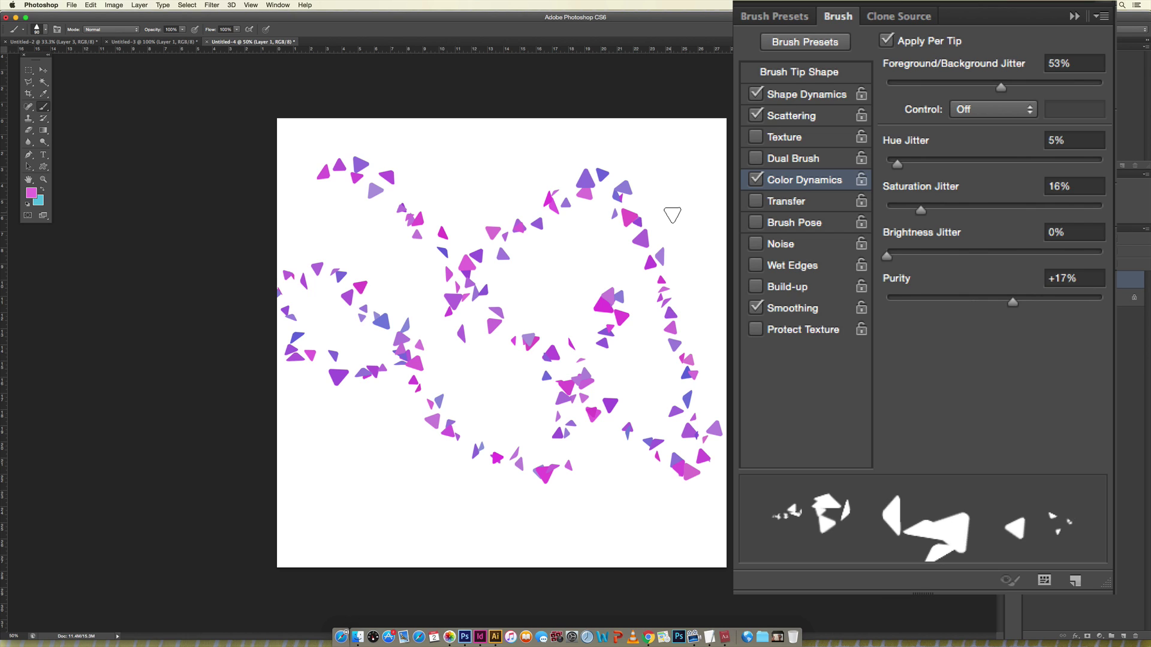
key(Delete)
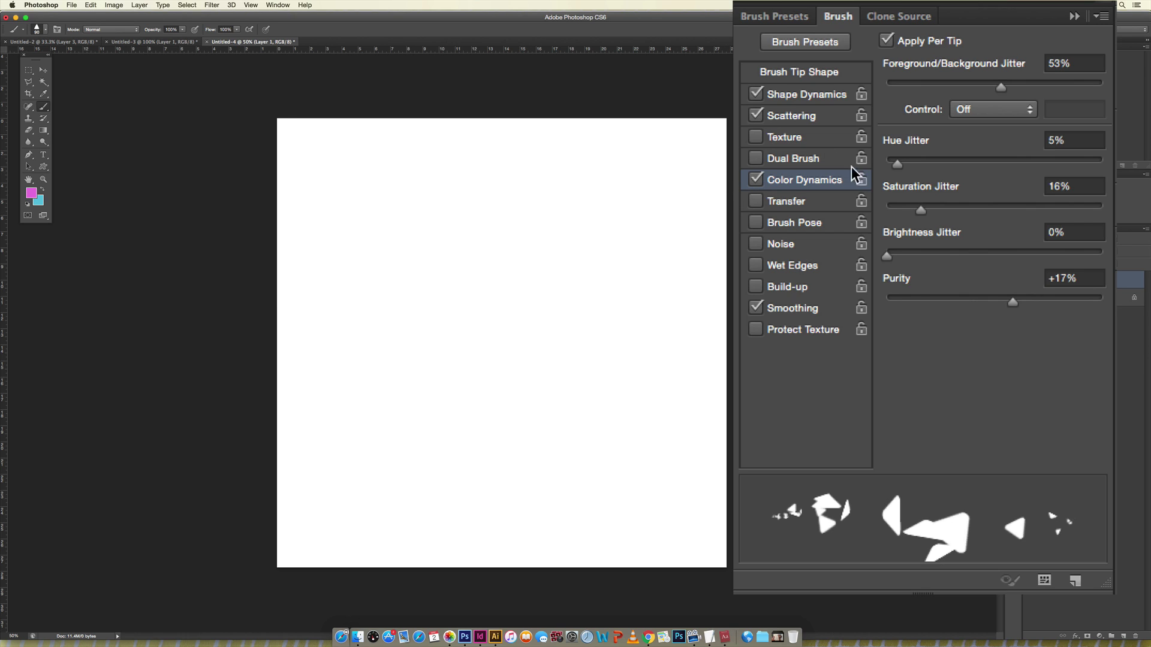
Test Hue Jitter at 41% with a stroke, then undo it.
drag(897, 160, 975, 160)
mouse_move(329, 175)
mouse_down()
mouse_move(411, 170)
mouse_move(494, 352)
mouse_move(460, 548)
mouse_move(404, 293)
mouse_move(583, 191)
mouse_move(527, 269)
mouse_move(483, 483)
mouse_move(440, 393)
mouse_up()
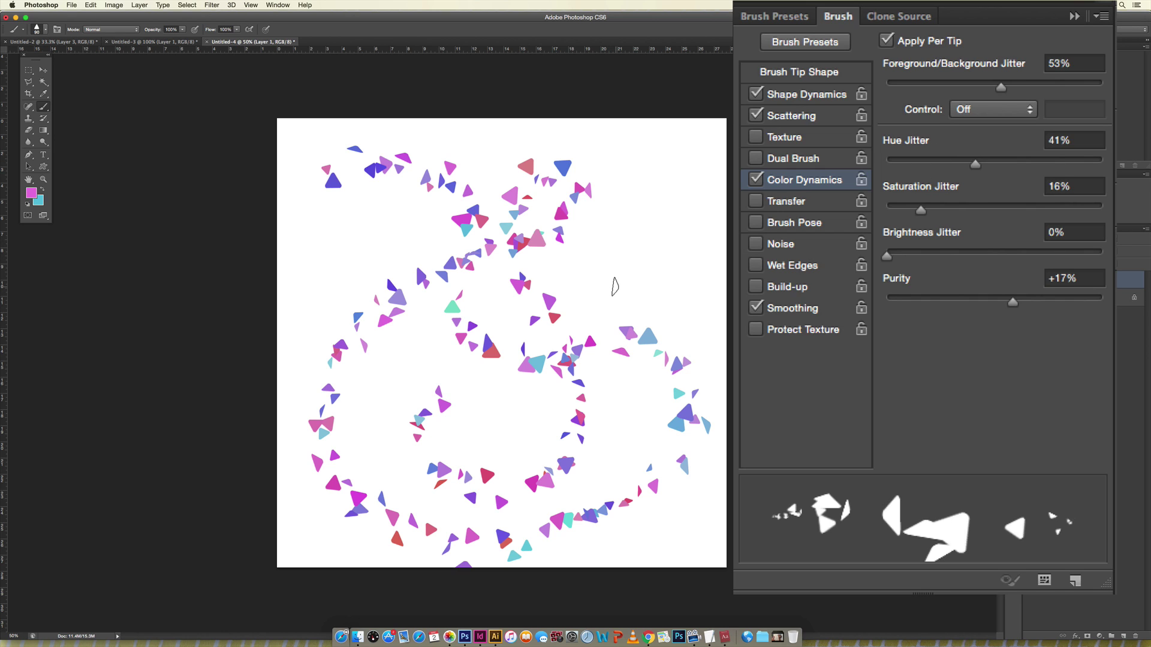
key(super+z)
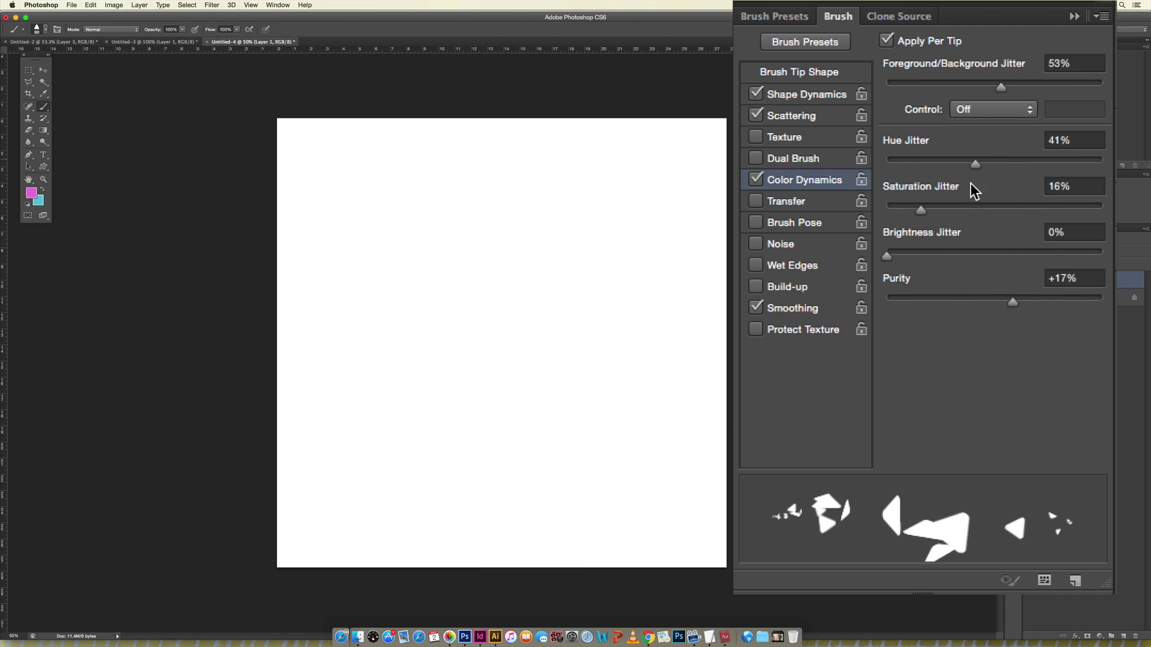
Lower Hue Jitter to about 5% and paint a looping triangle stroke around the canvas.
drag(981, 164, 902, 164)
mouse_move(358, 218)
mouse_down()
mouse_move(527, 224)
mouse_move(529, 360)
mouse_up()
mouse_move(621, 362)
mouse_down()
mouse_move(561, 482)
mouse_move(350, 424)
mouse_move(414, 298)
mouse_up()
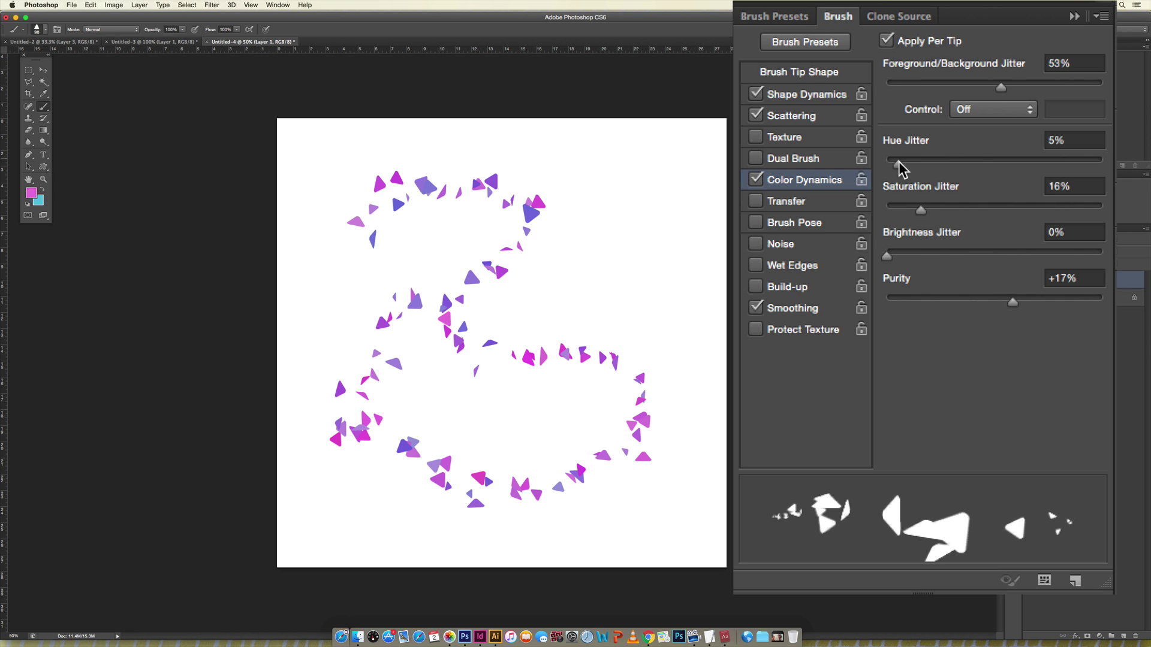
Set Hue Jitter to 8% and Saturation Jitter to 19%, then paint a test stroke.
drag(895, 165, 904, 163)
mouse_move(923, 213)
mouse_down()
mouse_move(940, 210)
mouse_move(928, 210)
mouse_up()
mouse_move(524, 169)
mouse_down()
mouse_move(627, 211)
mouse_move(666, 303)
mouse_move(599, 336)
mouse_up()
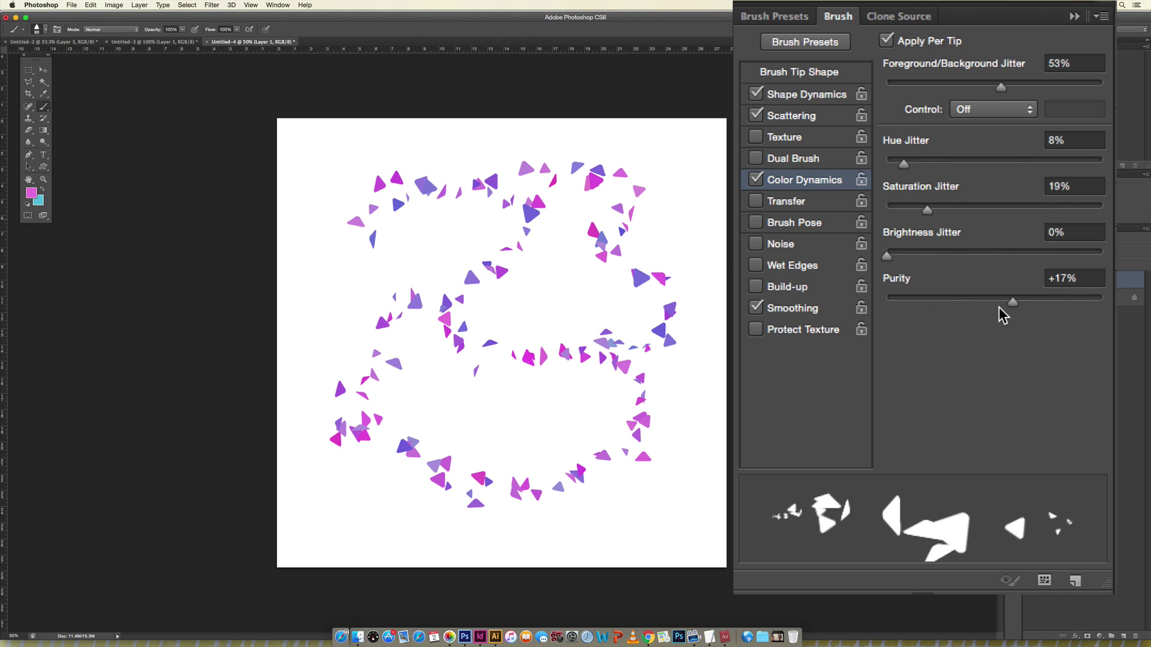
Test Brightness Jitter at 33%, settle it at 3%, then undo all test strokes.
drag(886, 256, 958, 256)
mouse_move(442, 226)
mouse_down()
mouse_move(518, 284)
mouse_move(576, 393)
mouse_move(446, 431)
mouse_move(424, 337)
mouse_move(581, 304)
mouse_move(566, 223)
mouse_move(591, 327)
mouse_up()
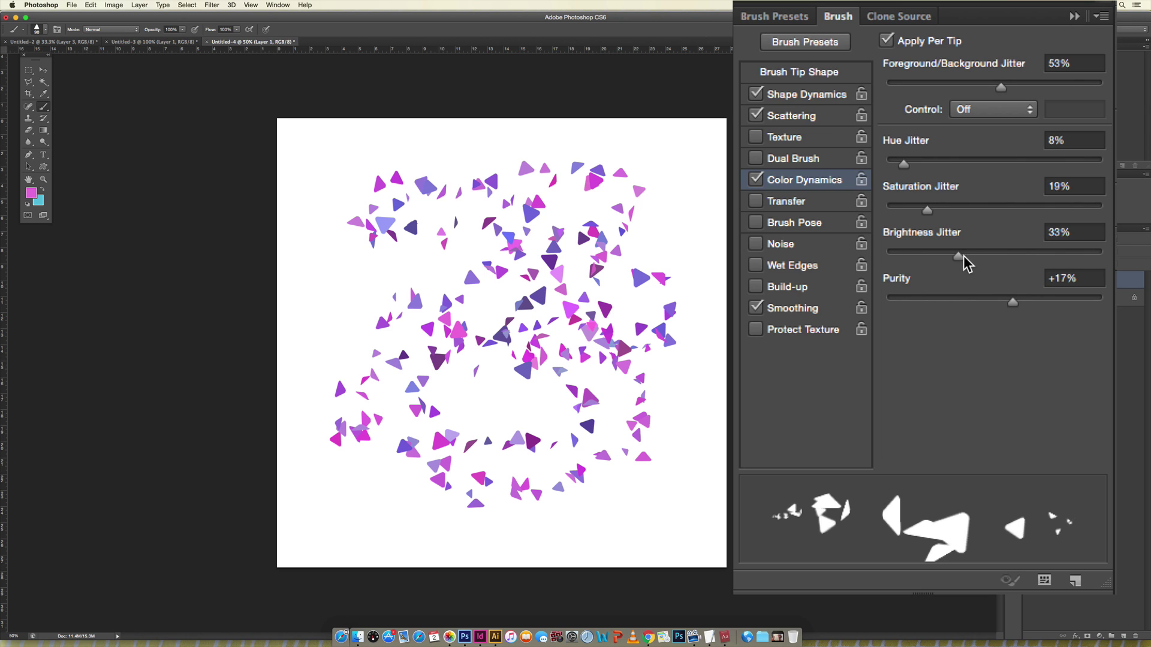
drag(958, 256, 892, 255)
mouse_move(633, 155)
mouse_down()
mouse_move(702, 274)
mouse_move(655, 439)
mouse_move(677, 482)
mouse_move(554, 488)
mouse_move(436, 427)
mouse_up()
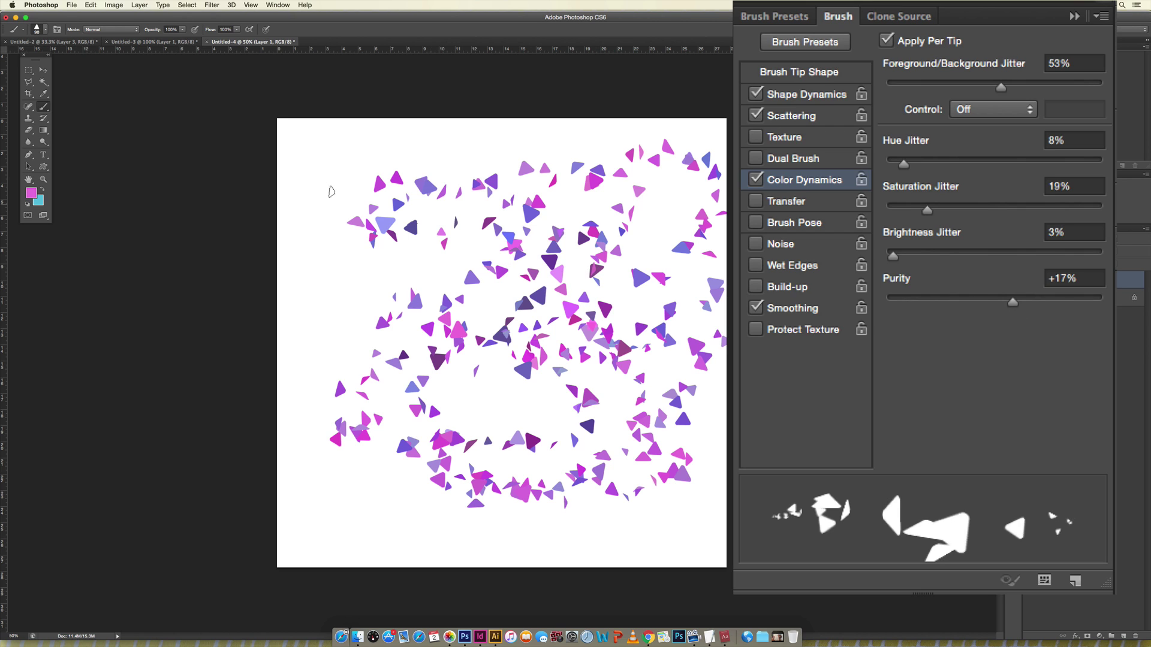
drag(321, 144, 321, 306)
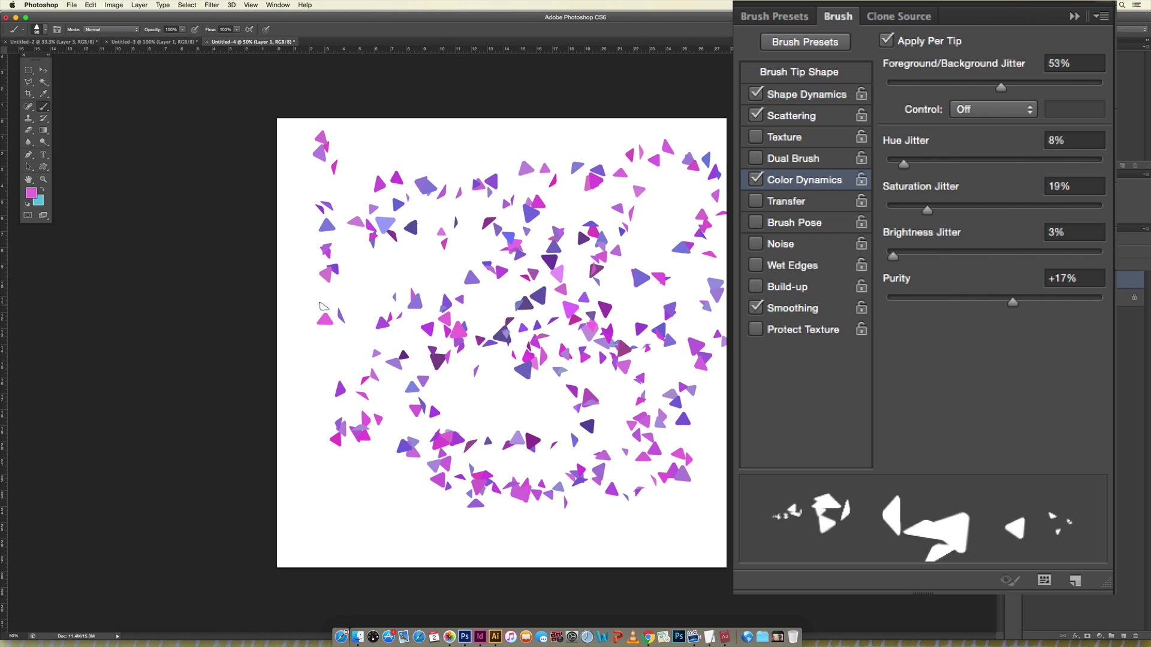
key(ctrl+alt+z)
key(ctrl+alt+z)
key(ctrl+alt+z)
key(ctrl+alt+z)
key(ctrl+alt+z)
key(ctrl+alt+z)
key(ctrl+alt+z)
key(ctrl+alt+z)
key(ctrl+alt+z)
key(ctrl+alt+z)
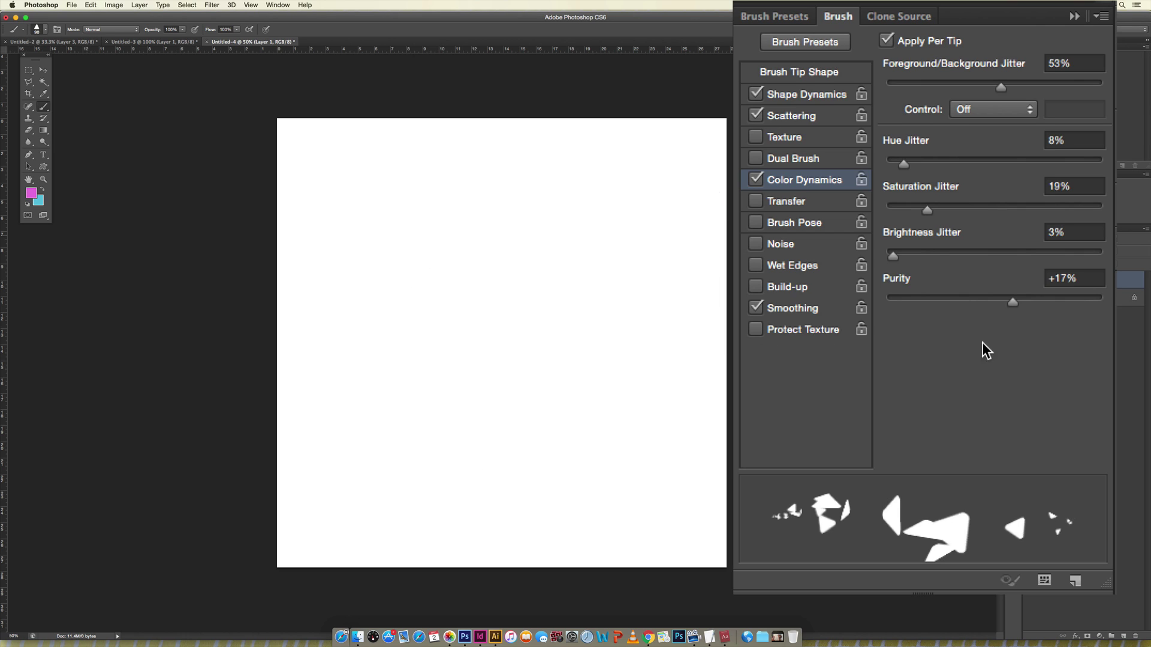
Enlarge the brush and paint test columns at high positive and near-zero Purity.
drag(1016, 300, 1103, 302)
key(bracketright)
key(bracketright)
key(bracketright)
key(bracketright)
drag(354, 146, 359, 515)
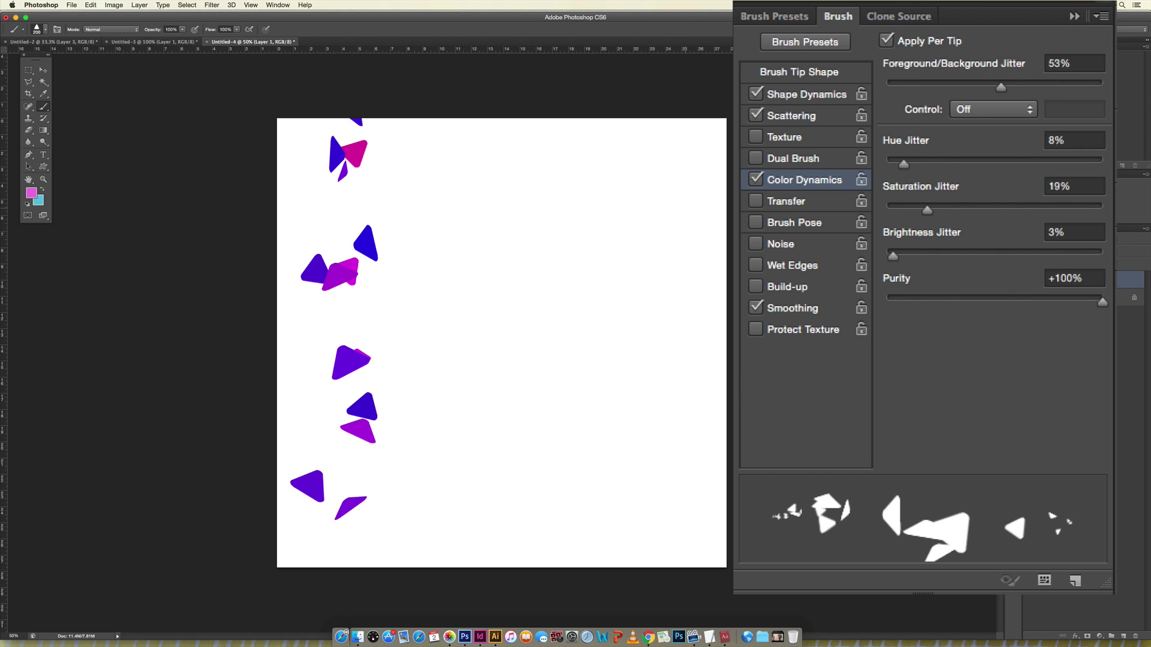
mouse_move(1080, 301)
mouse_down()
mouse_move(971, 301)
mouse_move(994, 296)
mouse_up()
drag(463, 124, 482, 521)
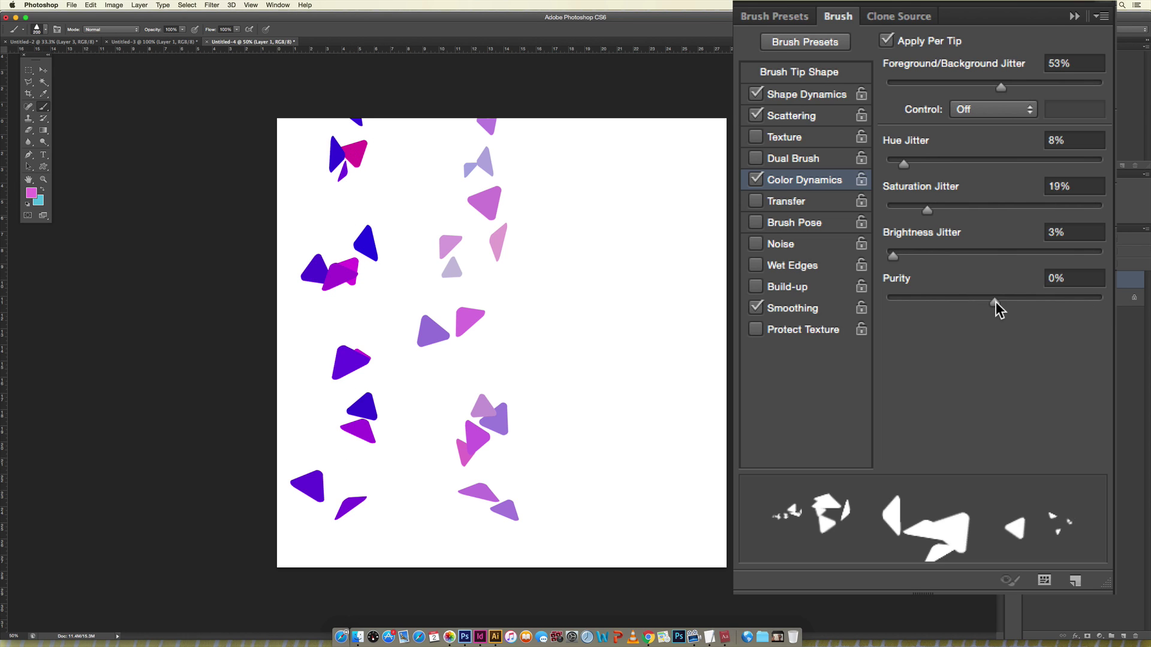
Test Purity at -100%, then enter 0% Purity and undo the test columns.
drag(995, 303, 851, 312)
drag(601, 130, 622, 545)
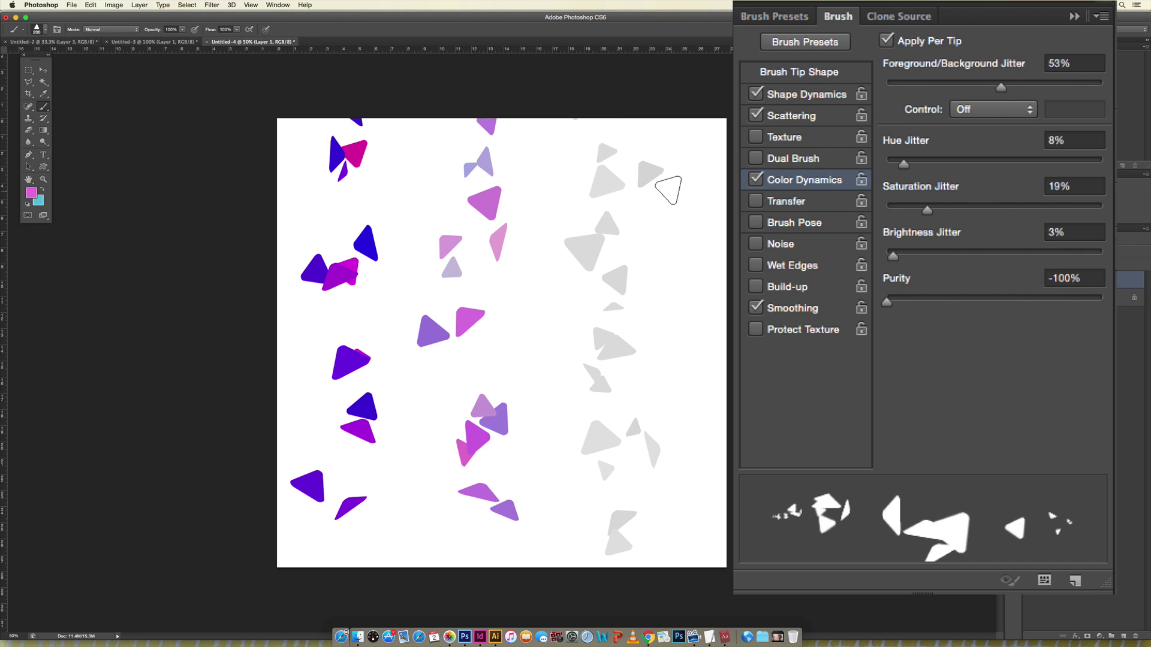
click(1087, 278)
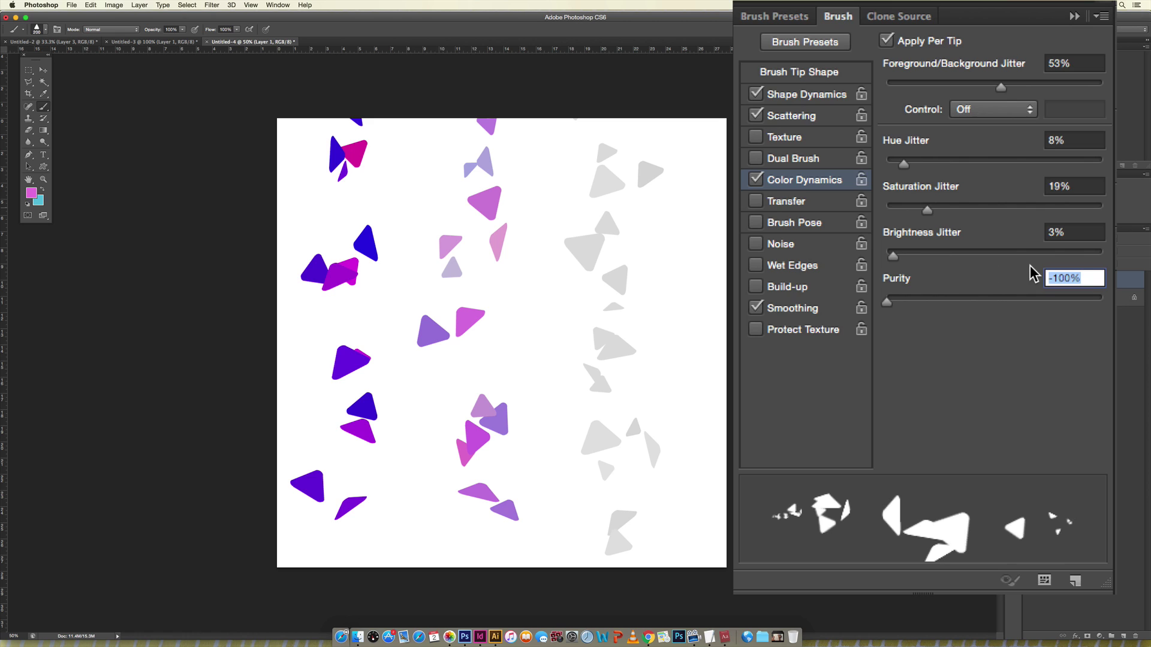
text(0)
key(Return)
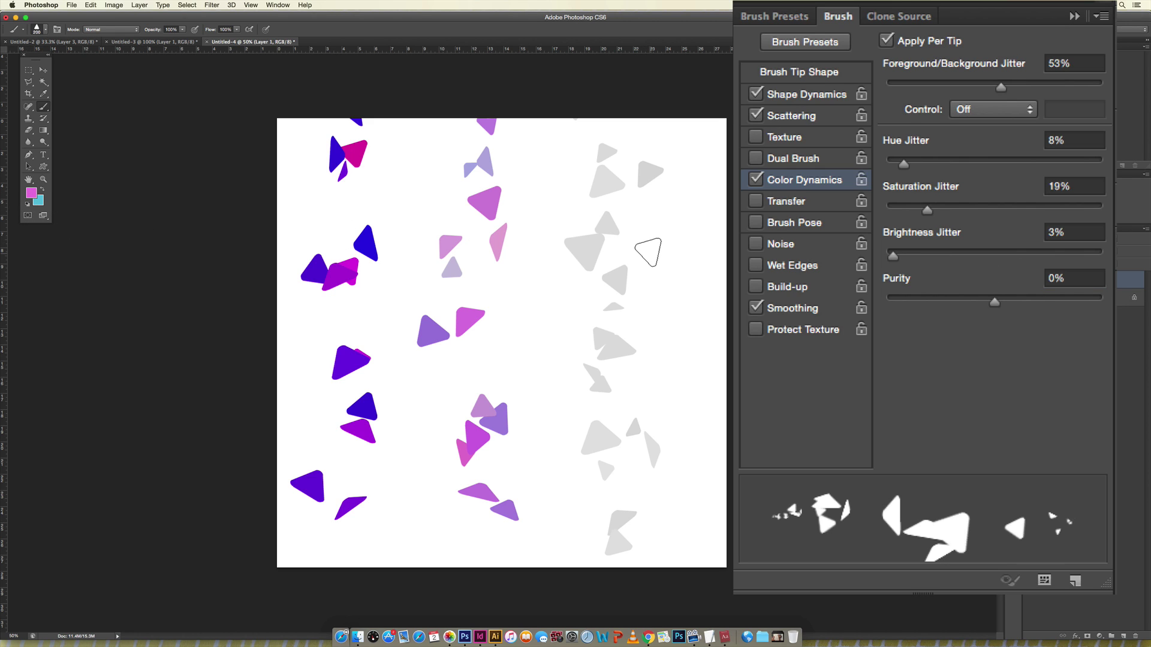
key(super+alt+z)
key(super+alt+z)
key(super+alt+z)
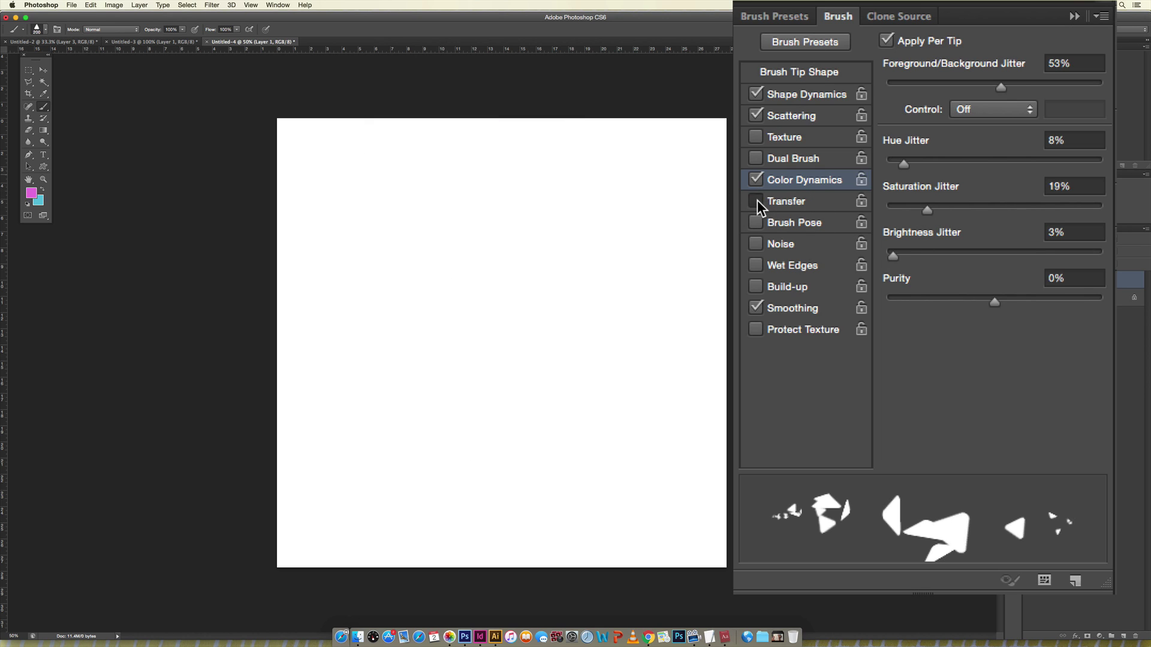
Test Transfer with 30% Opacity Jitter, then turn Transfer off and enable Brush Pose.
click(797, 200)
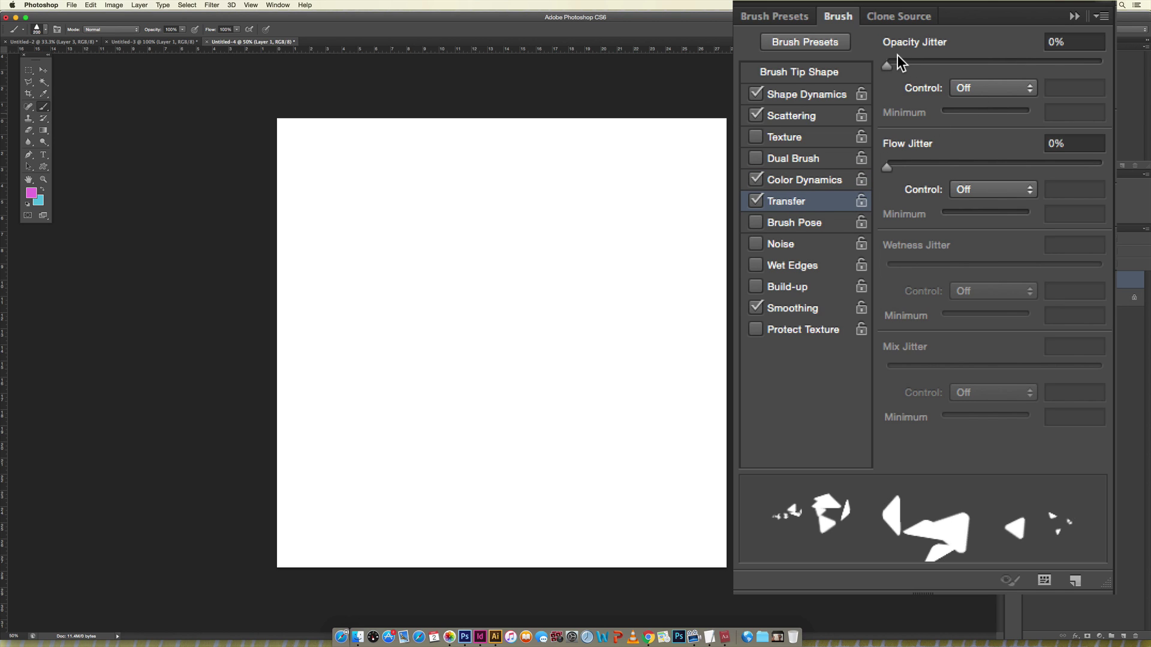
drag(887, 63, 952, 63)
mouse_move(444, 168)
mouse_down()
mouse_move(536, 259)
mouse_move(543, 361)
mouse_move(349, 404)
mouse_move(392, 279)
mouse_move(626, 256)
mouse_move(636, 198)
mouse_move(596, 294)
mouse_move(639, 495)
mouse_move(462, 457)
mouse_move(388, 412)
mouse_move(453, 436)
mouse_up()
key(Delete)
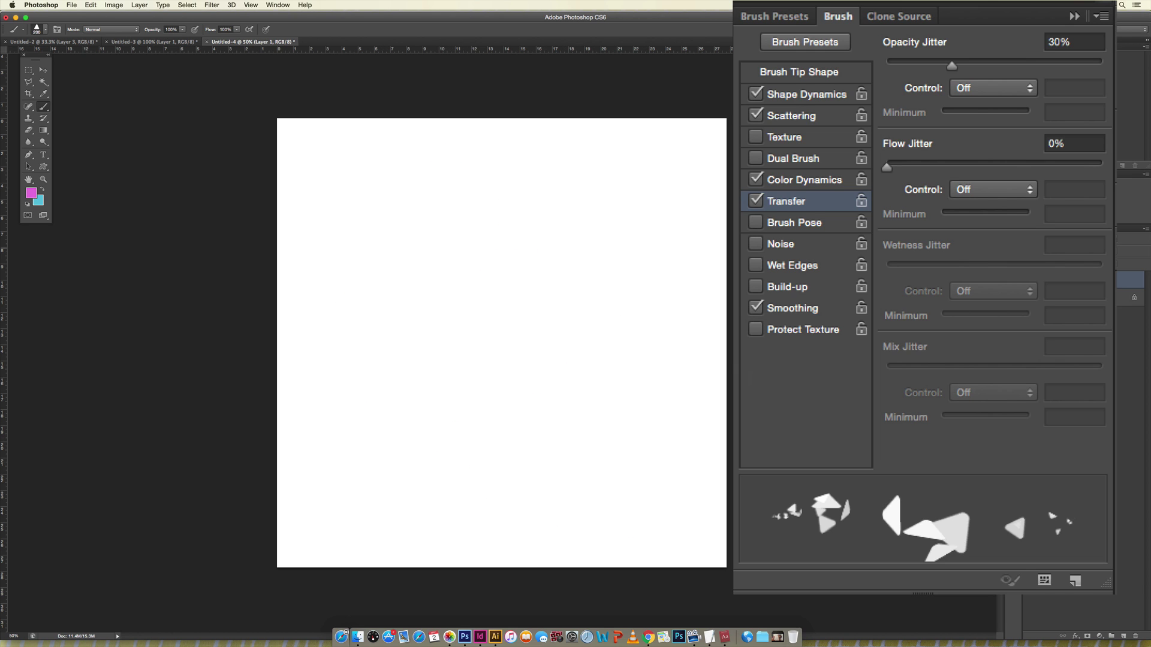
click(754, 200)
click(800, 217)
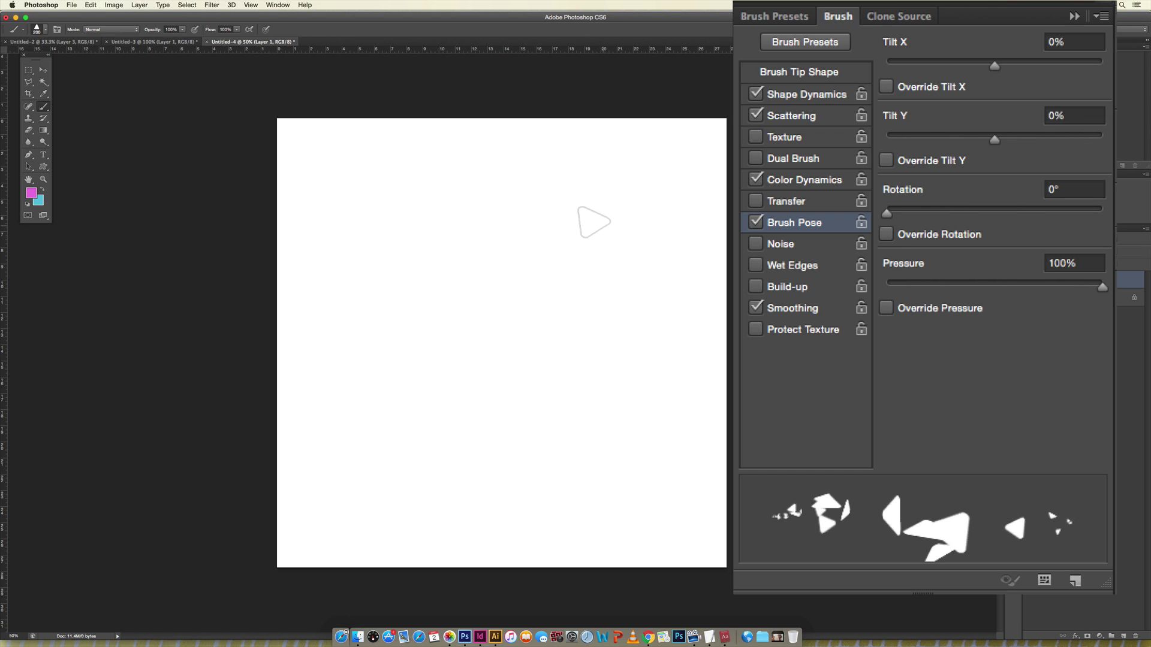
Test and undo a Brush Pose stroke, then turn Brush Pose, Noise and Wet Edges off.
mouse_move(390, 252)
mouse_down()
mouse_move(452, 219)
mouse_move(589, 312)
mouse_move(563, 450)
mouse_up()
key(super+z)
click(756, 225)
click(756, 246)
click(798, 243)
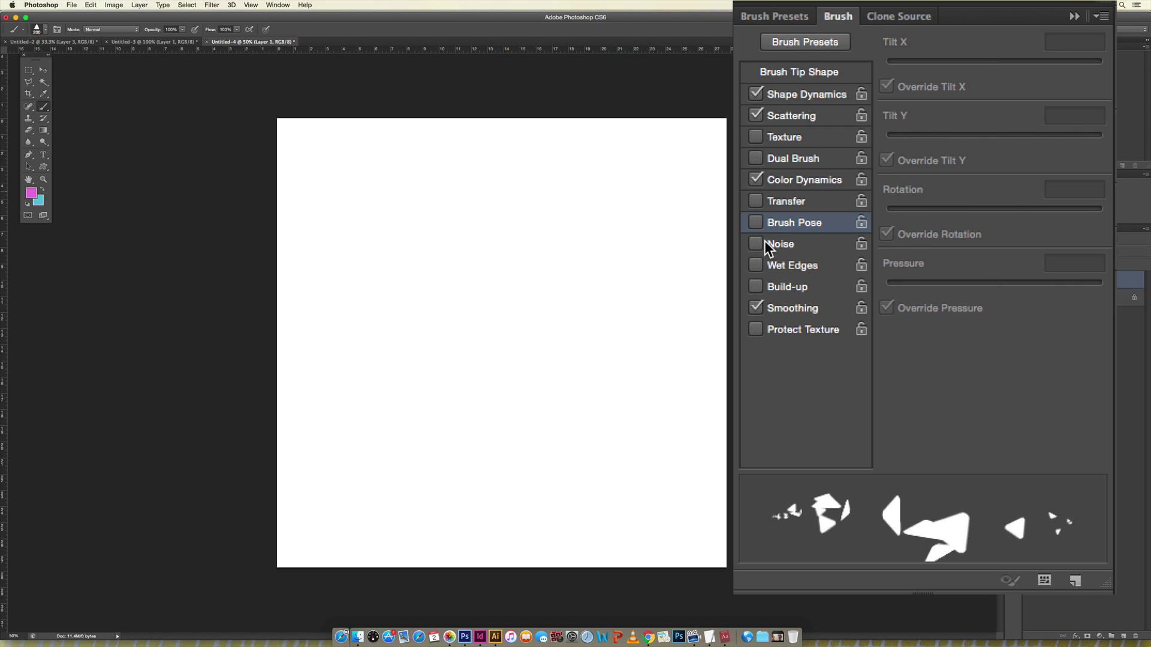
click(761, 265)
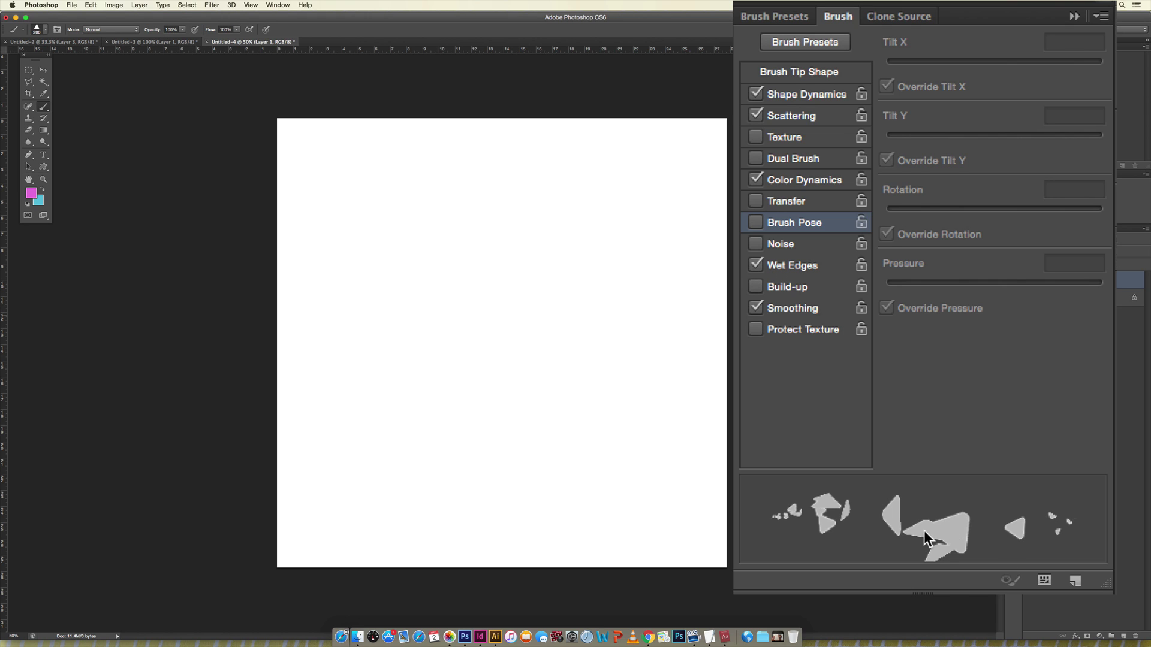
click(762, 268)
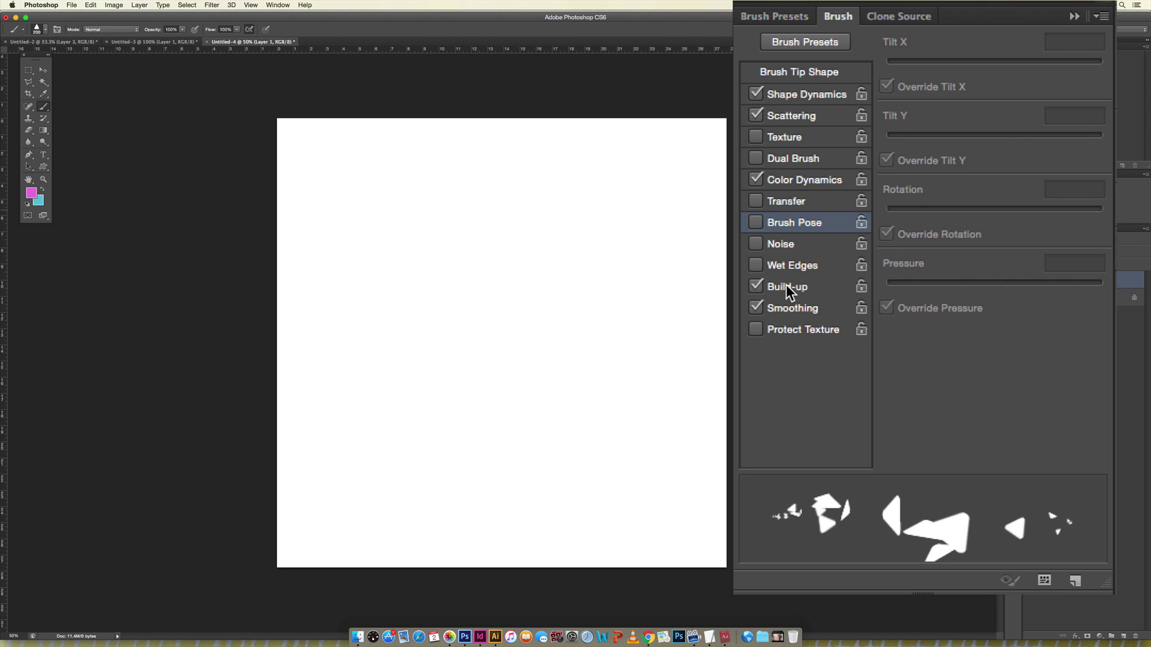
Try Build-up with an undone test stroke, then turn off Build-up and Protect Texture.
click(751, 287)
mouse_move(365, 175)
mouse_down()
mouse_move(458, 246)
mouse_move(527, 355)
mouse_move(541, 460)
mouse_move(381, 368)
mouse_move(533, 249)
mouse_move(418, 421)
mouse_move(494, 268)
mouse_move(487, 395)
mouse_move(584, 295)
mouse_move(602, 413)
mouse_move(643, 412)
mouse_up()
key(super+z)
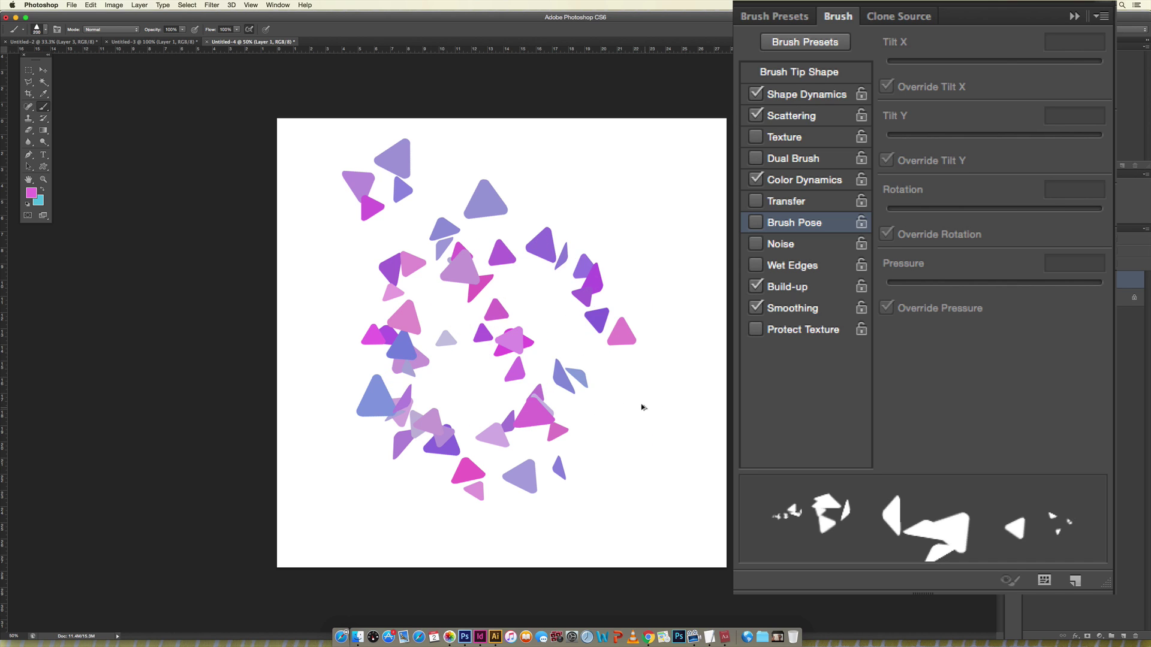
click(756, 286)
click(753, 330)
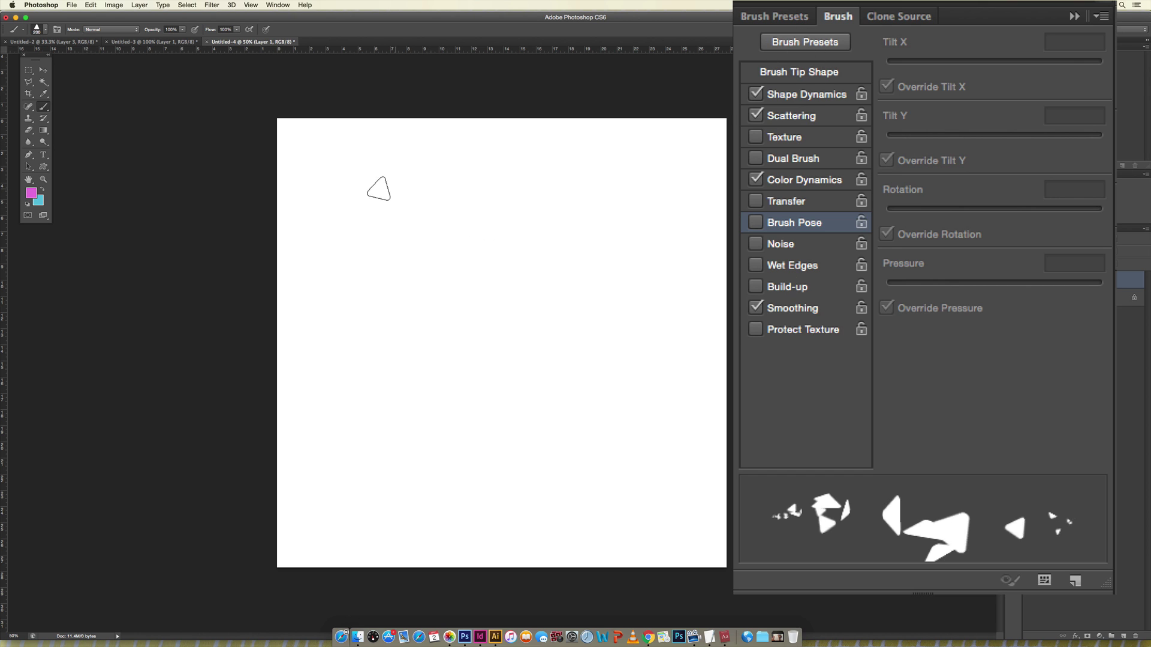
Paint a looping stroke of pink-purple triangles across the canvas.
mouse_move(342, 181)
mouse_down()
mouse_move(441, 165)
mouse_move(495, 227)
mouse_move(461, 318)
mouse_move(610, 368)
mouse_move(559, 545)
mouse_move(363, 472)
mouse_move(330, 301)
mouse_move(593, 225)
mouse_move(617, 249)
mouse_up()
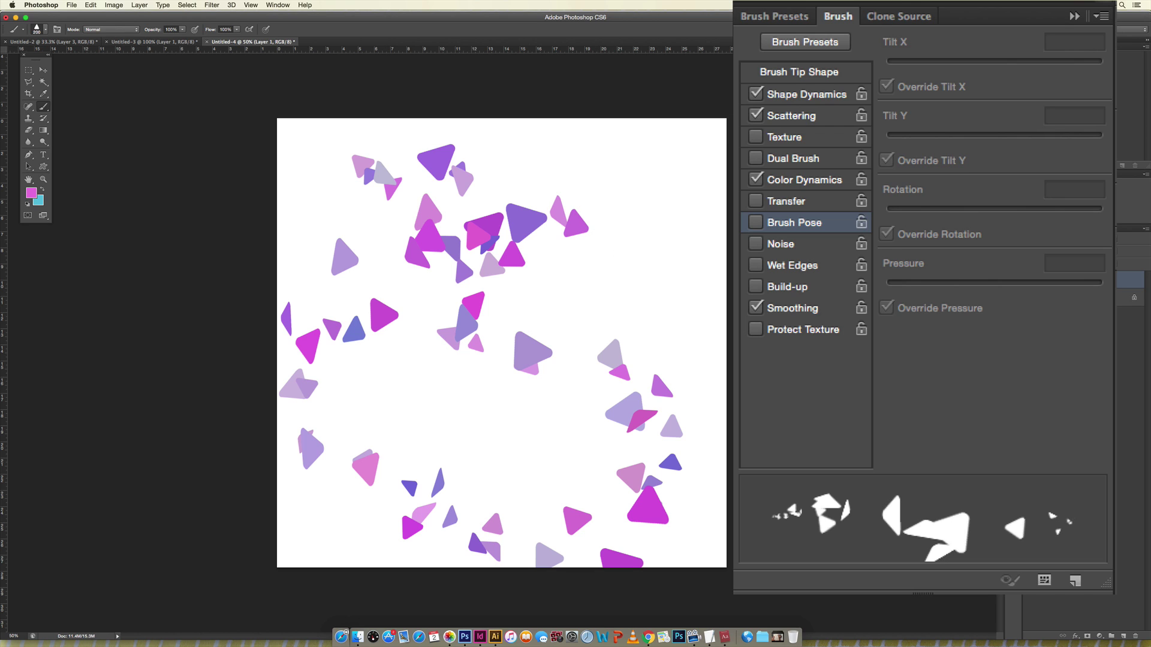
click(1097, 18)
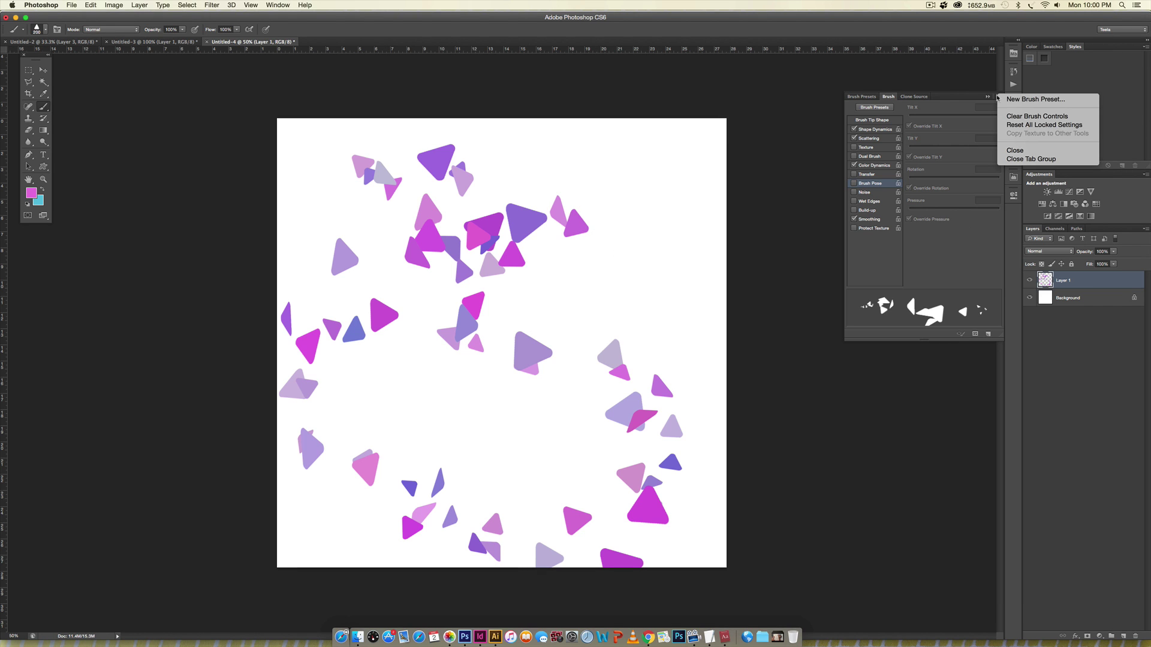
click(998, 96)
Show the Brush Presets list and check its options menu for Save Brushes.
click(851, 98)
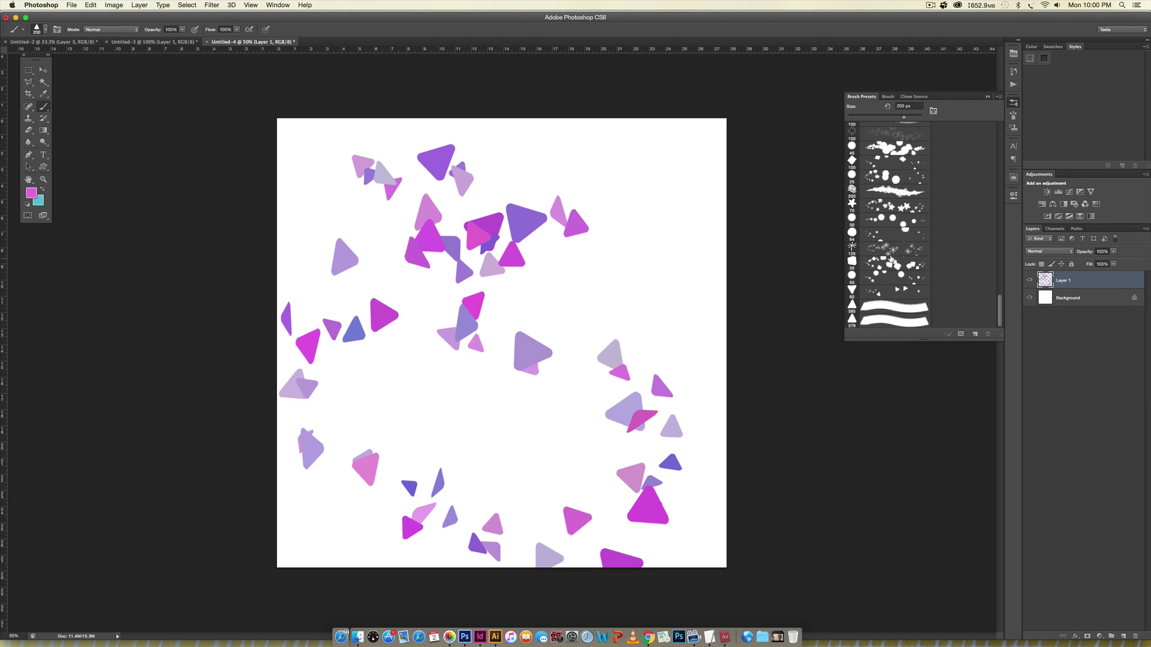
scroll(890, 258, up, 10)
scroll(905, 228, down, 10)
click(998, 97)
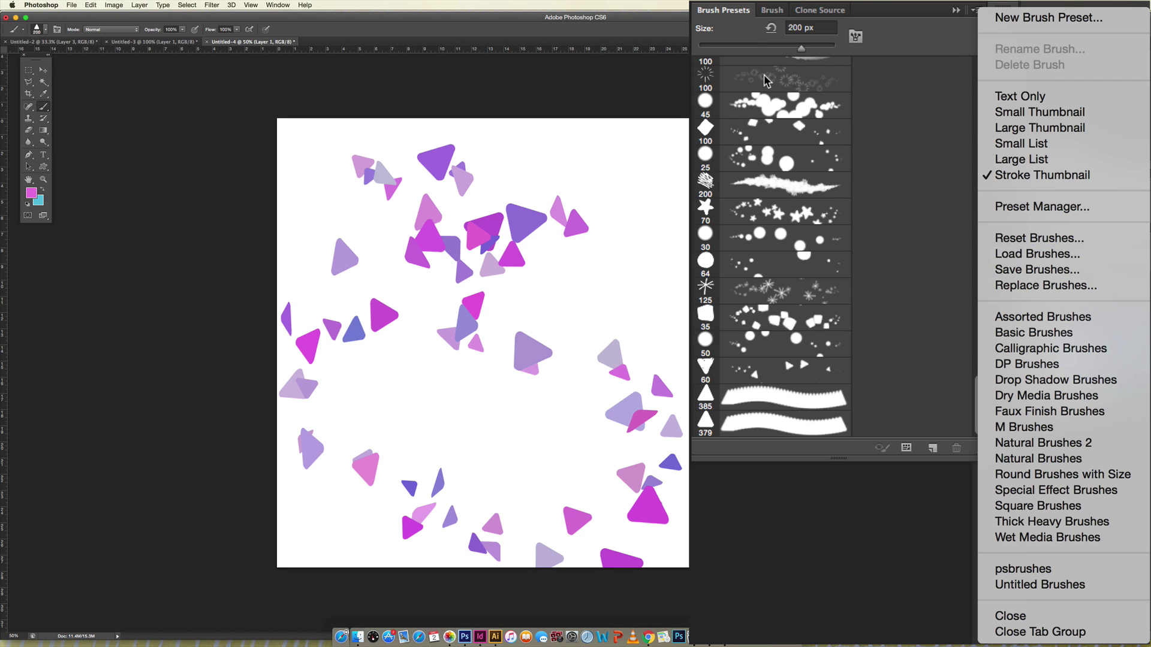
click(895, 125)
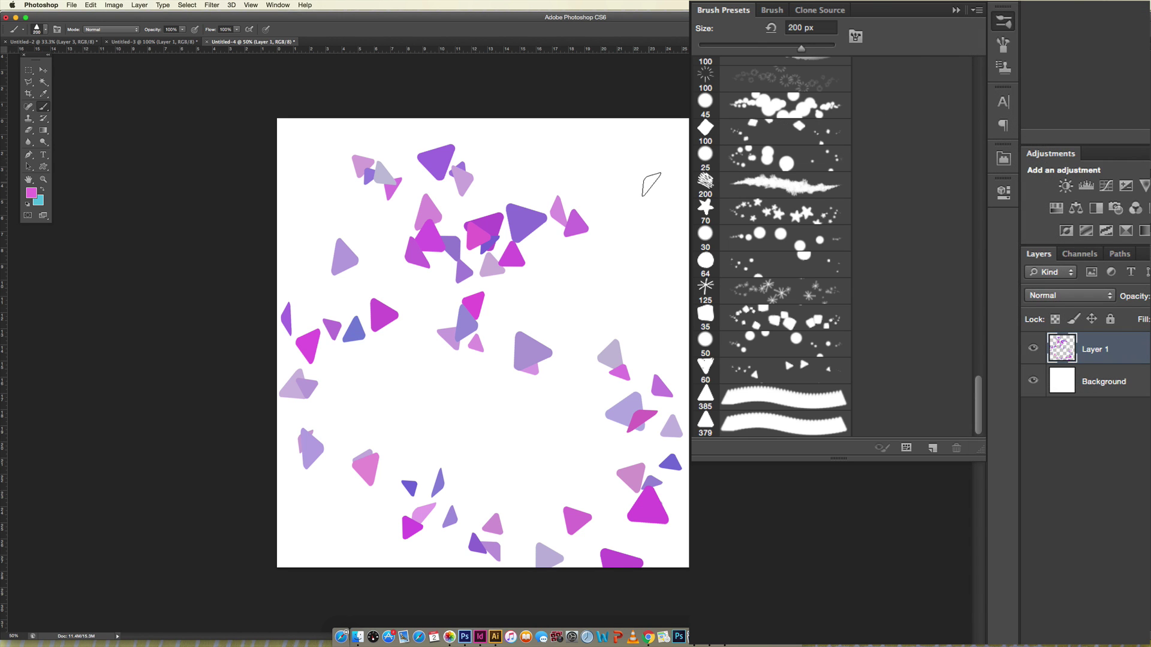